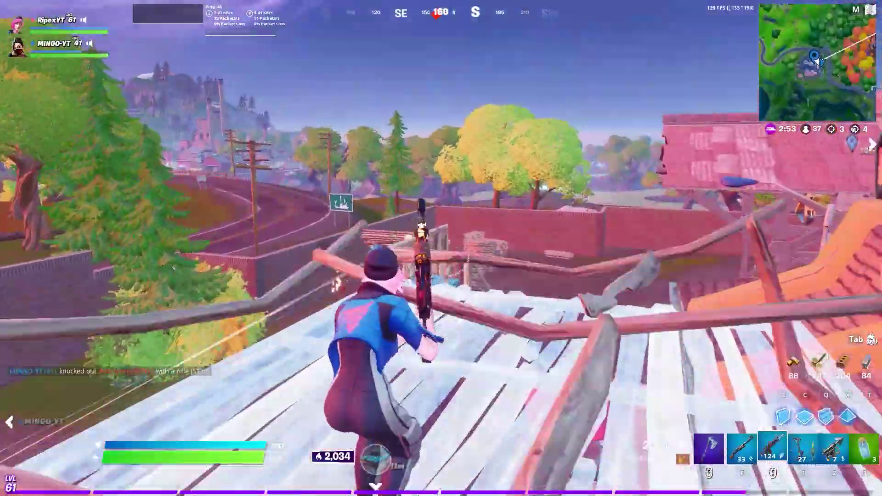
# Shoot at the nearby enemy, then build a wooden ramp and run up it.
pyautogui.click(441, 248)
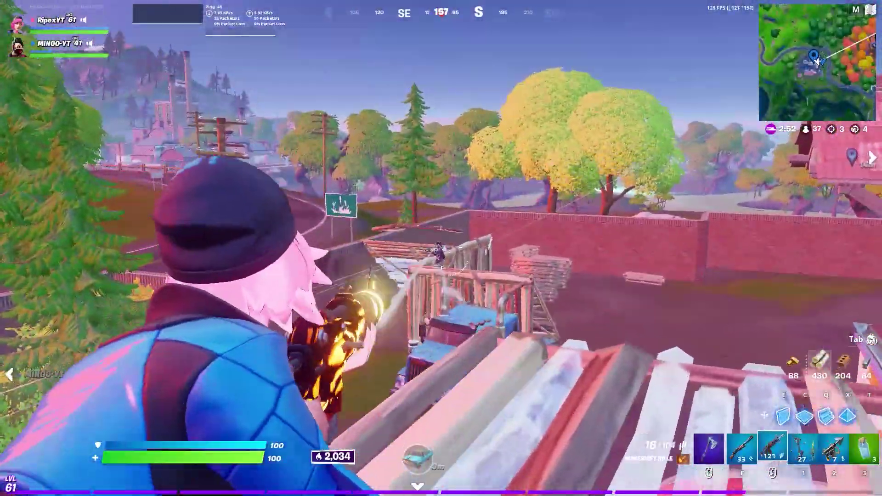
pyautogui.press('c')
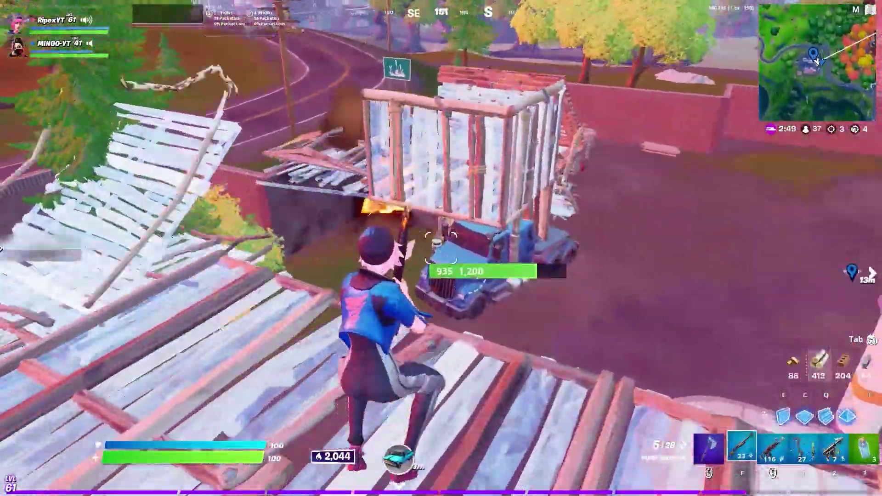
pyautogui.press('q')
pyautogui.click(441, 248)
pyautogui.press('f')
pyautogui.press('w')
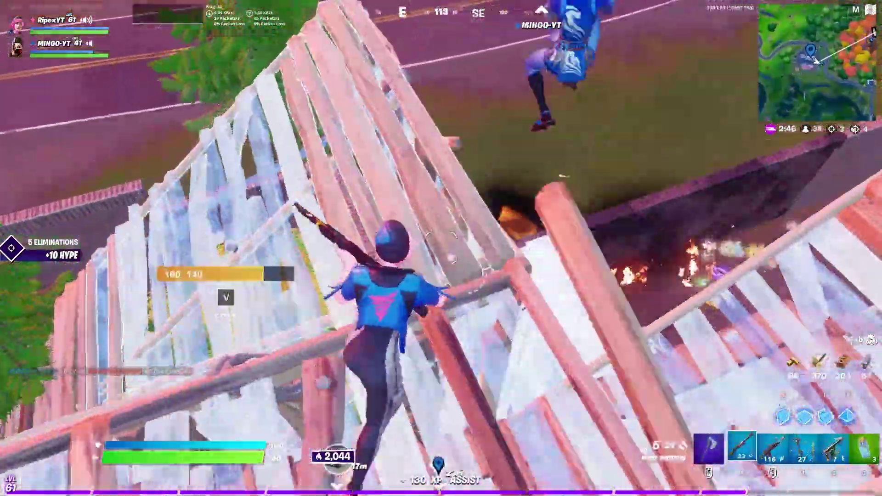
# Build a roof and floor pieces as cover over the player.
pyautogui.press('x')
pyautogui.click(441, 248)
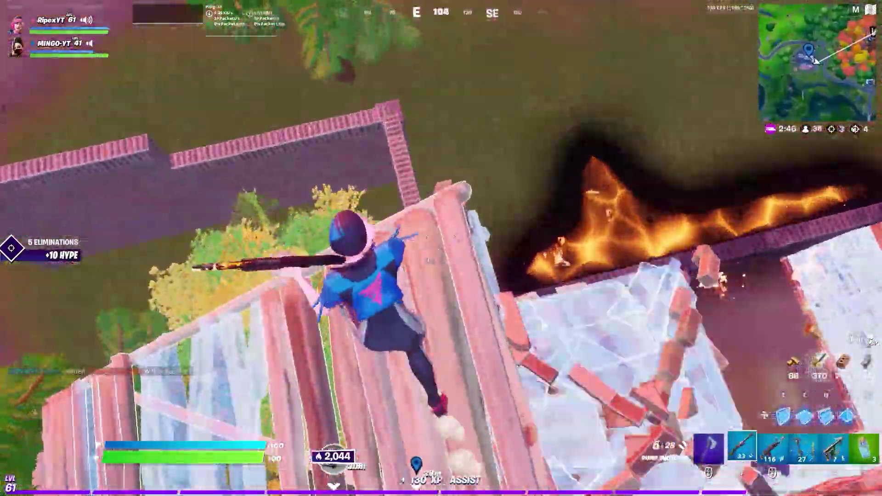
pyautogui.press('c')
pyautogui.press('w')
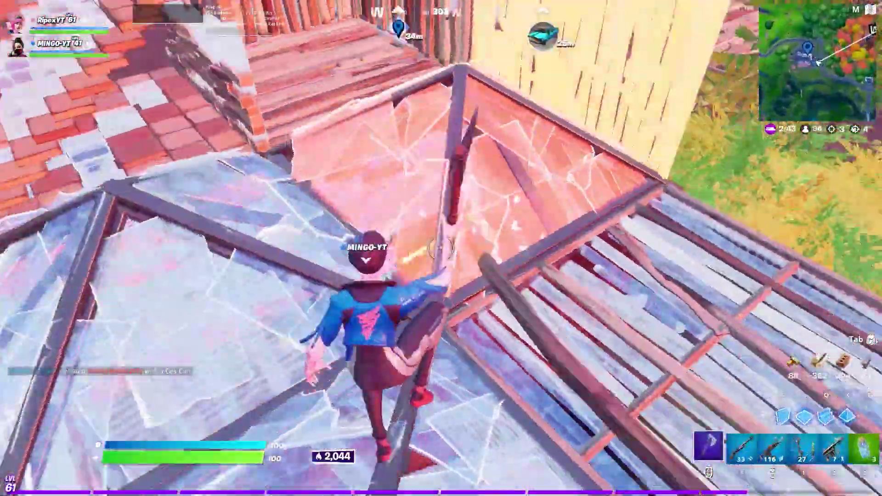
# Fire the rifle, then switch to the pump shotgun to eliminate the enemy.
pyautogui.press('1')
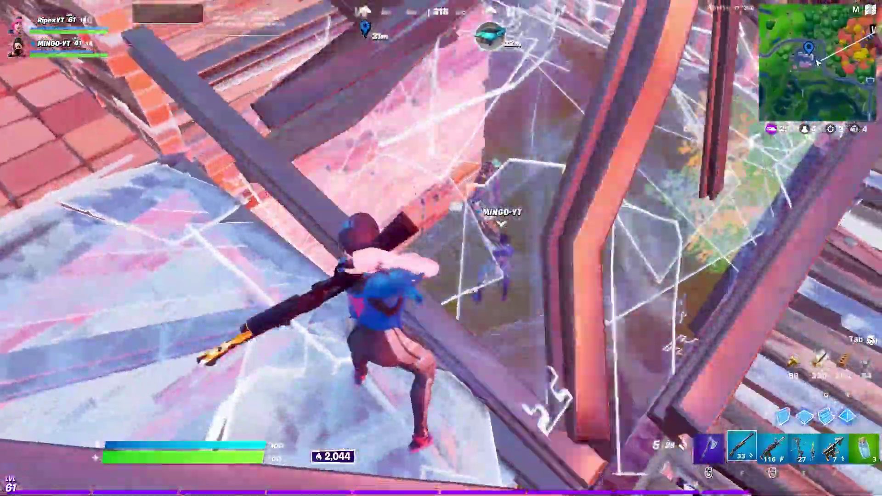
pyautogui.click(441, 248)
pyautogui.click(441, 248)
pyautogui.press('f')
pyautogui.click(441, 248)
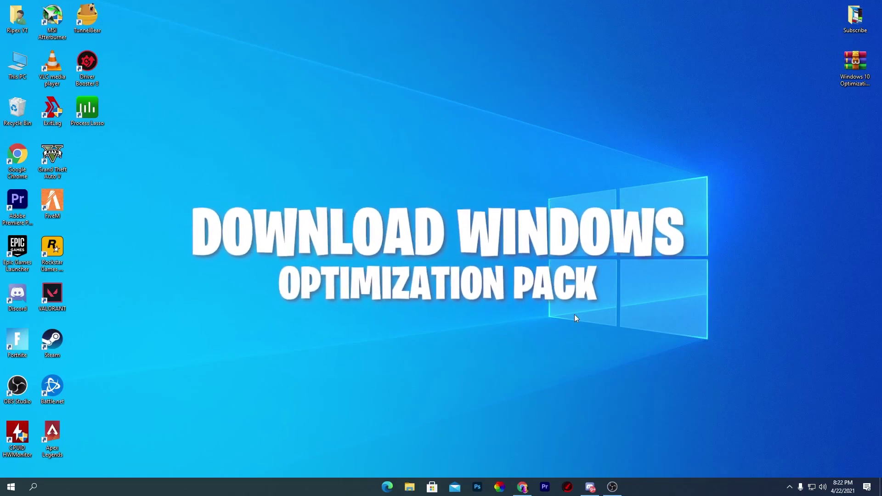
# Move the optimization pack archive to mid-desktop and bring up the itsChop guide in Chrome.
pyautogui.moveTo(837, 75); pyautogui.dragTo(382, 124)
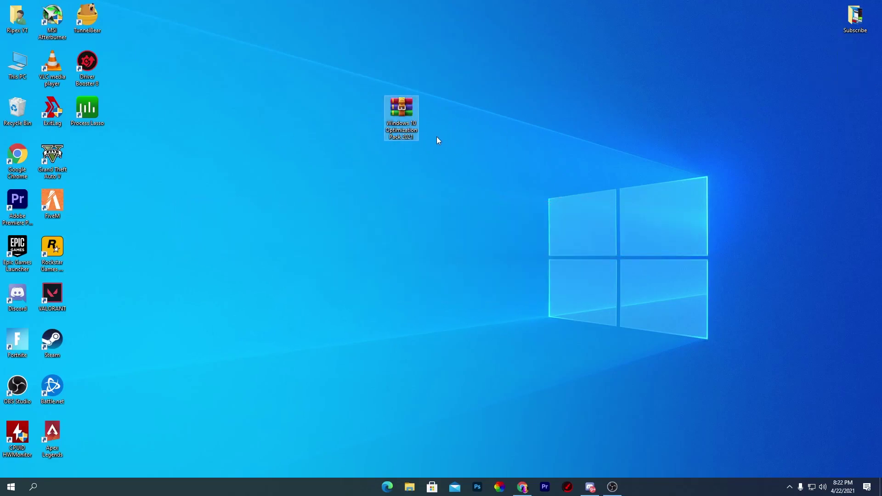
pyautogui.click(522, 487)
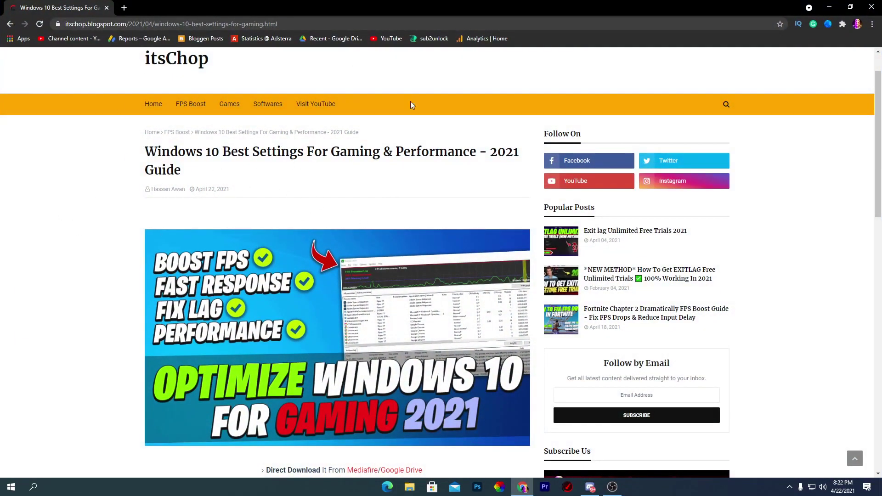
# Open the Performance Boost Pack 2021 DOWNLOAD link, subscribe on YouTube, and unlock the Drive link.
pyautogui.scroll(-10, 269, 198)
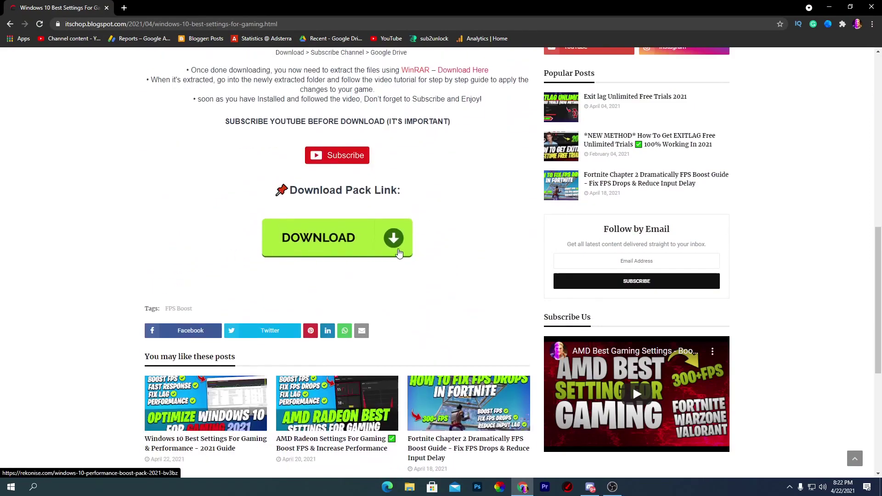
pyautogui.click(327, 249)
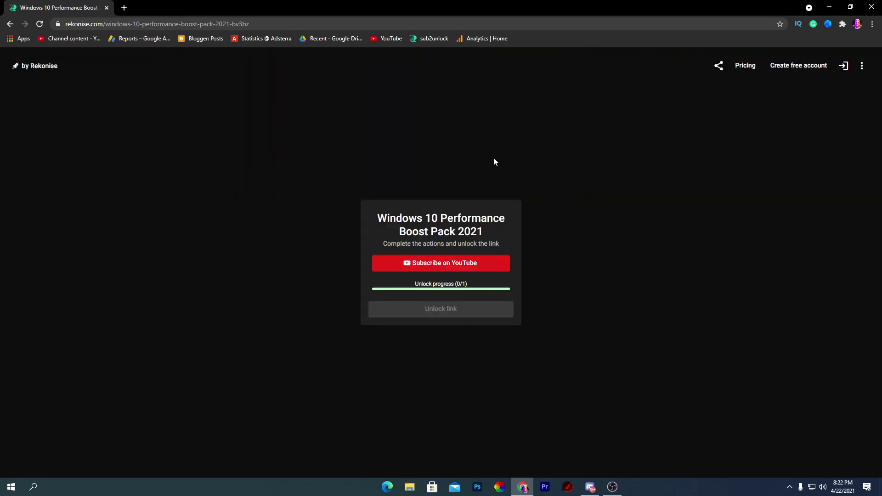
pyautogui.click(472, 266)
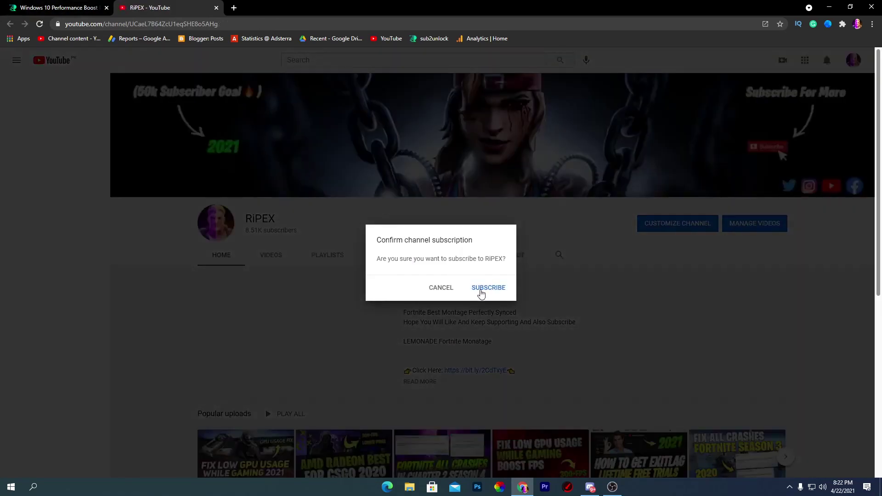
pyautogui.click(482, 288)
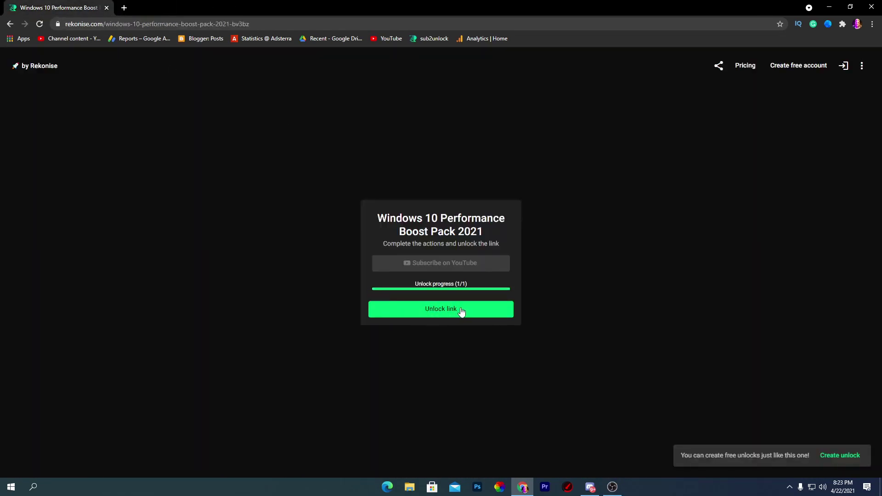
pyautogui.click(413, 309)
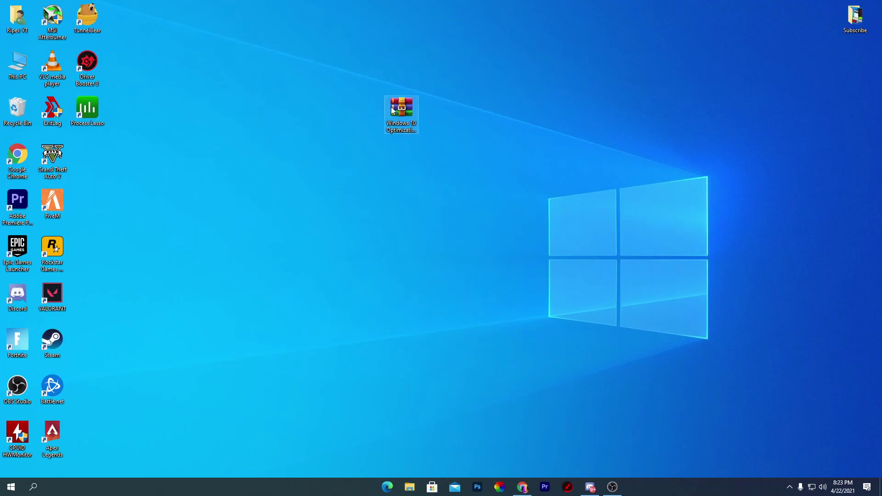
# Extract the archive here, place the new folder beside it, and open it in File Explorer.
pyautogui.rightClick(403, 112)
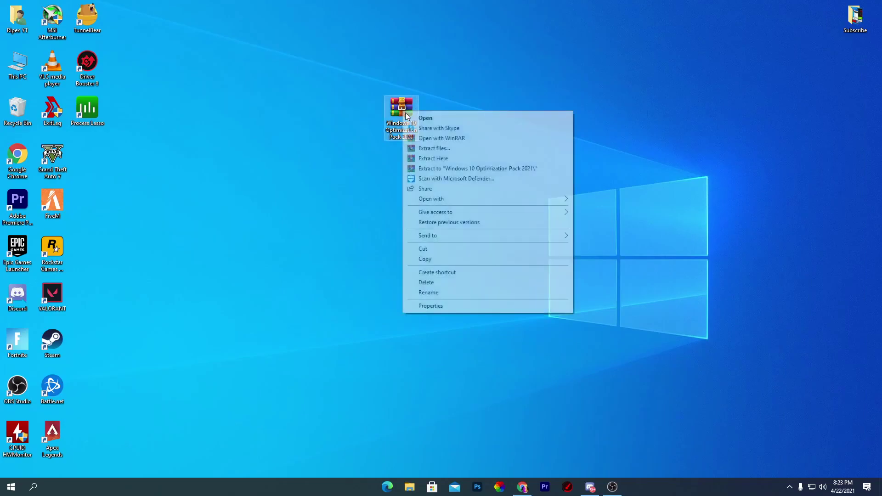
pyautogui.click(455, 158)
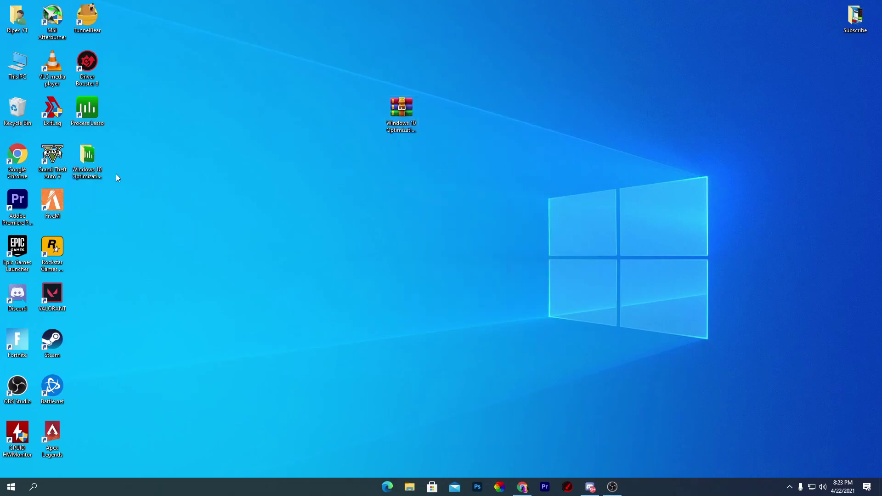
pyautogui.moveTo(102, 178); pyautogui.dragTo(487, 134)
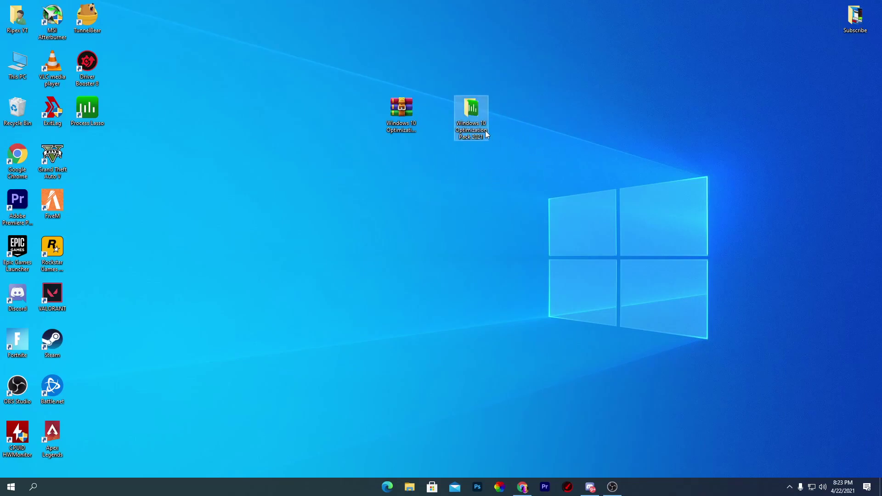
pyautogui.doubleClick(476, 111)
pyautogui.moveTo(59, 110); pyautogui.dragTo(132, 101)
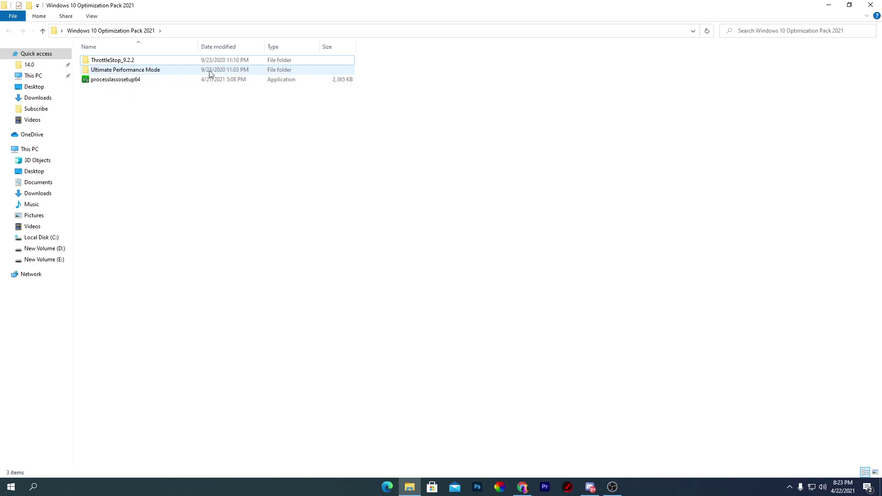
# Merge the powercpl.dll .reg file from Ultimate Performance Mode, confirming every prompt, then go back.
pyautogui.doubleClick(117, 70)
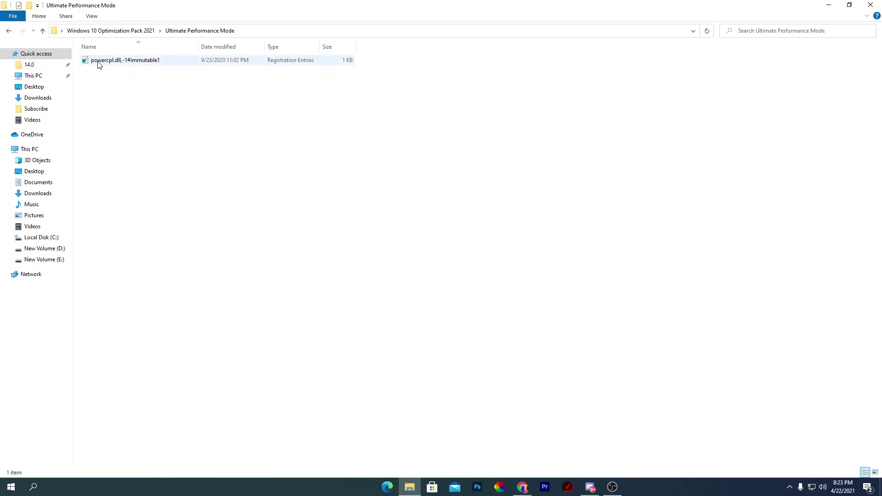
pyautogui.click(118, 61)
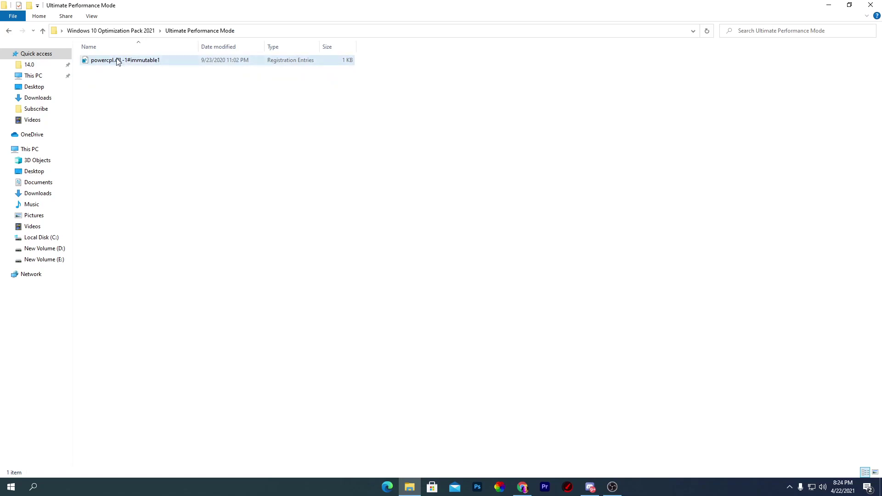
pyautogui.rightClick(117, 61)
pyautogui.click(157, 69)
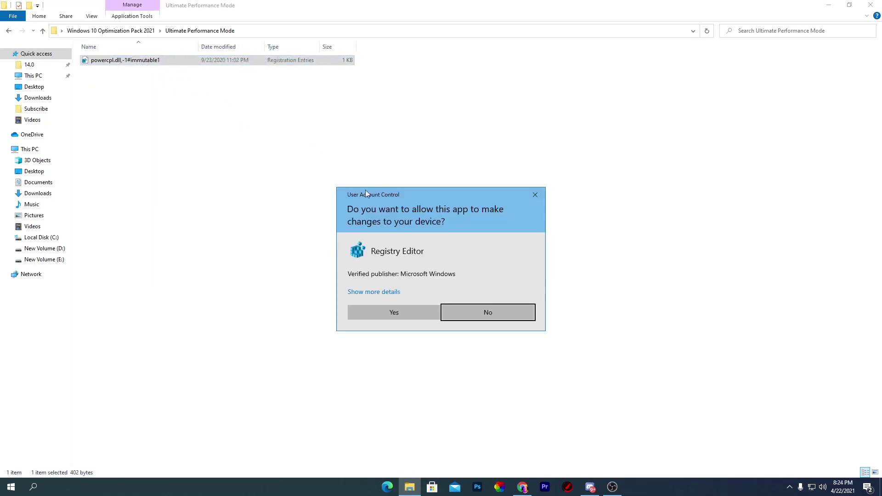
pyautogui.click(393, 310)
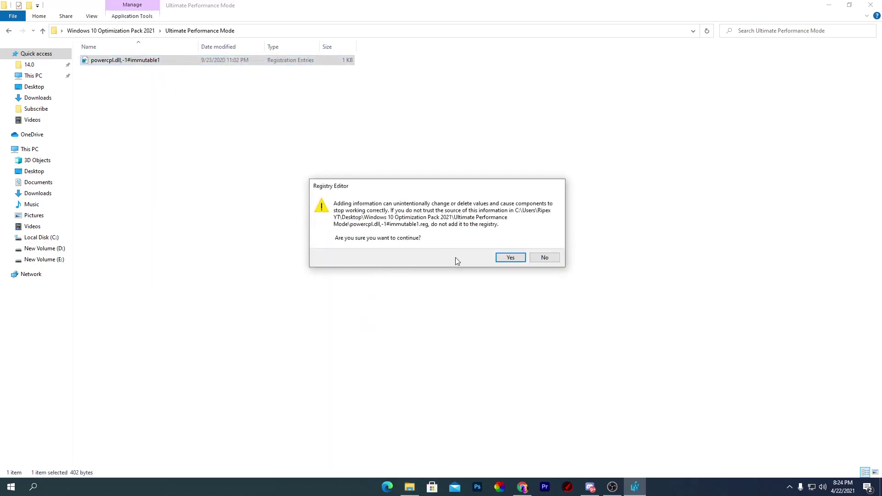
pyautogui.click(511, 257)
pyautogui.click(545, 248)
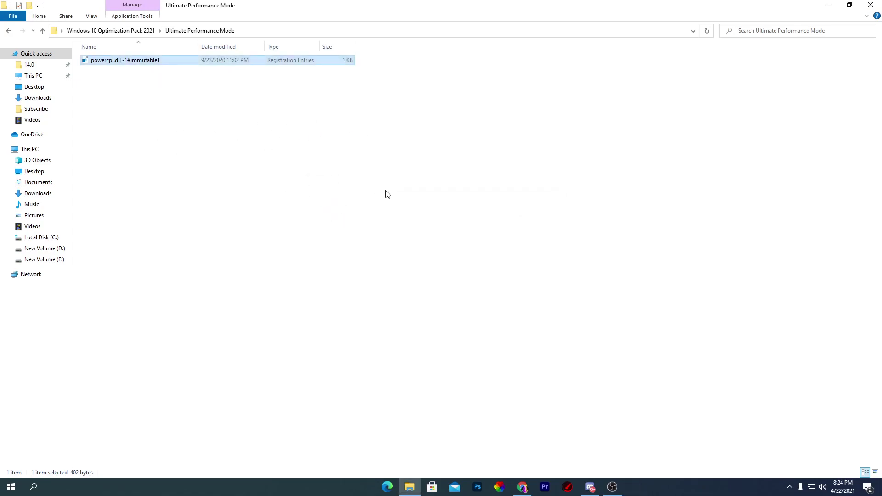
pyautogui.click(9, 31)
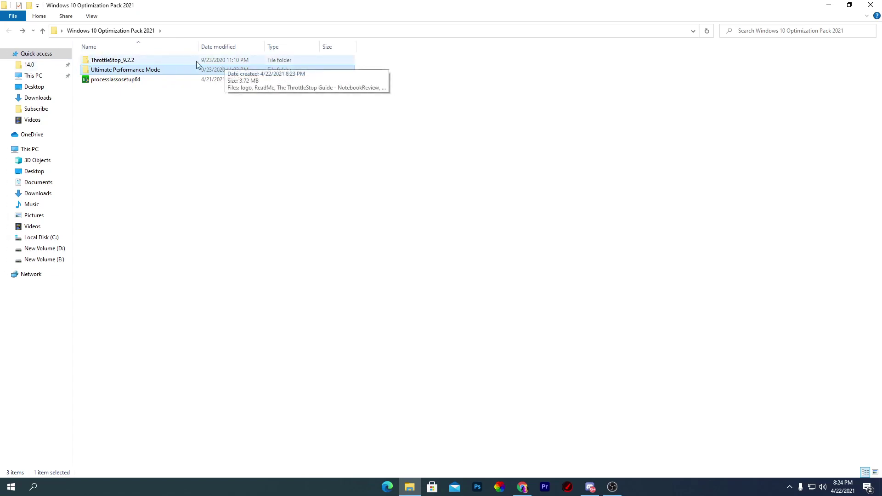
# Open the ThrottleStop_9.2.2 folder and run ThrottleStop.exe with administrator approval.
pyautogui.click(120, 60)
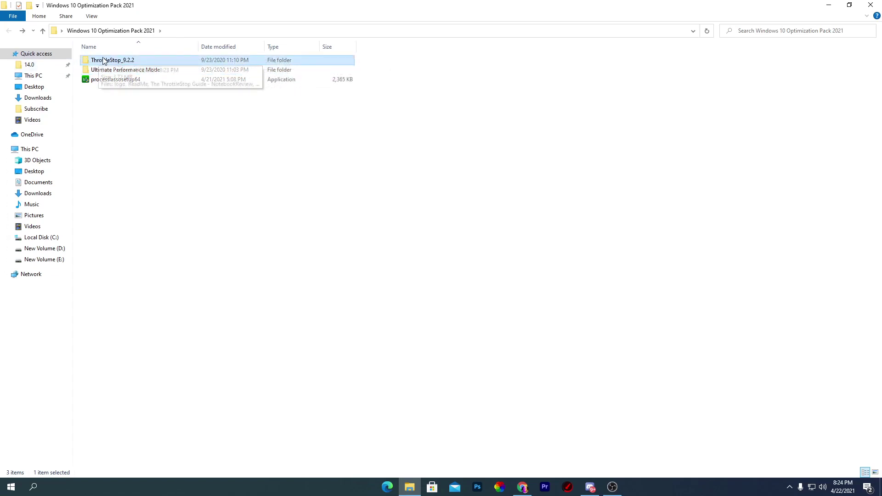
pyautogui.doubleClick(161, 61)
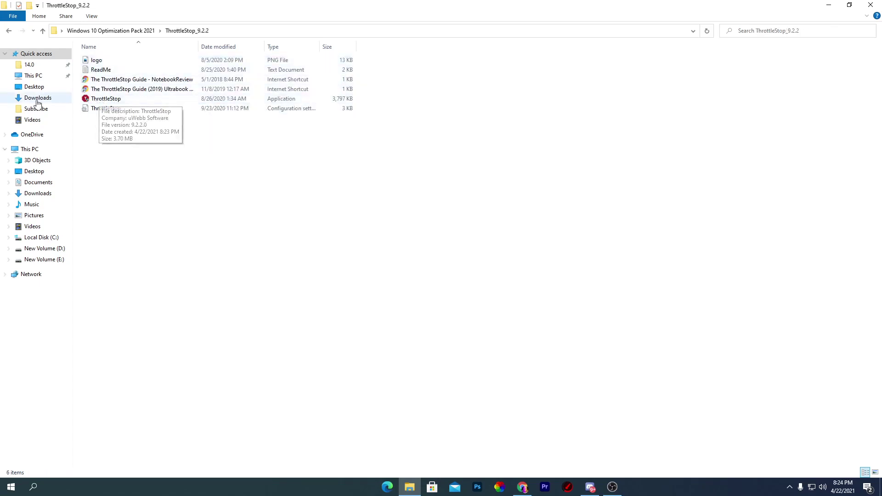
pyautogui.rightClick(113, 101)
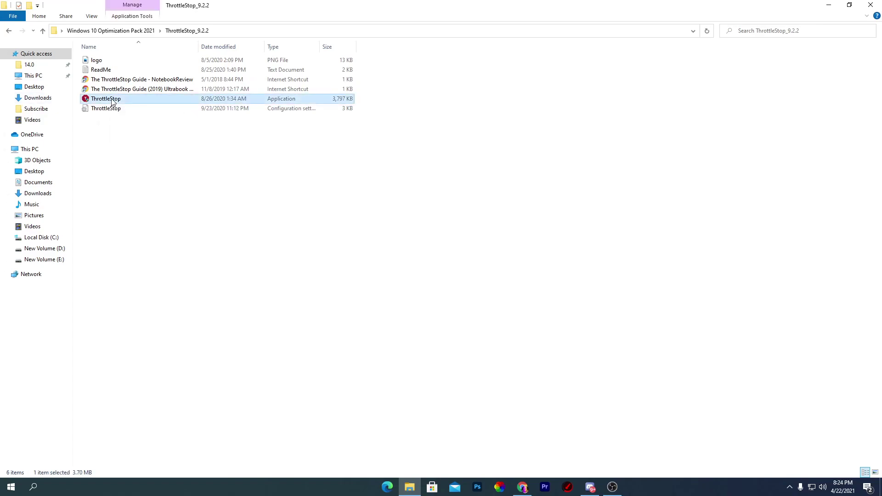
pyautogui.click(156, 104)
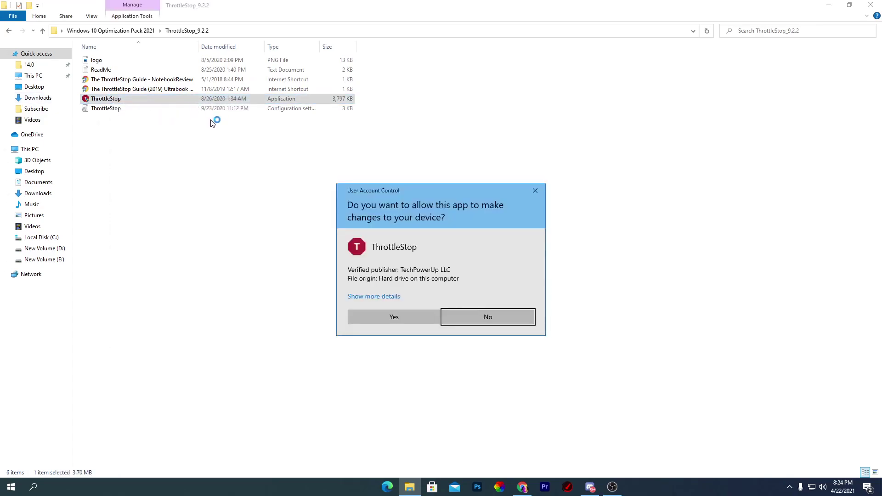
pyautogui.click(404, 317)
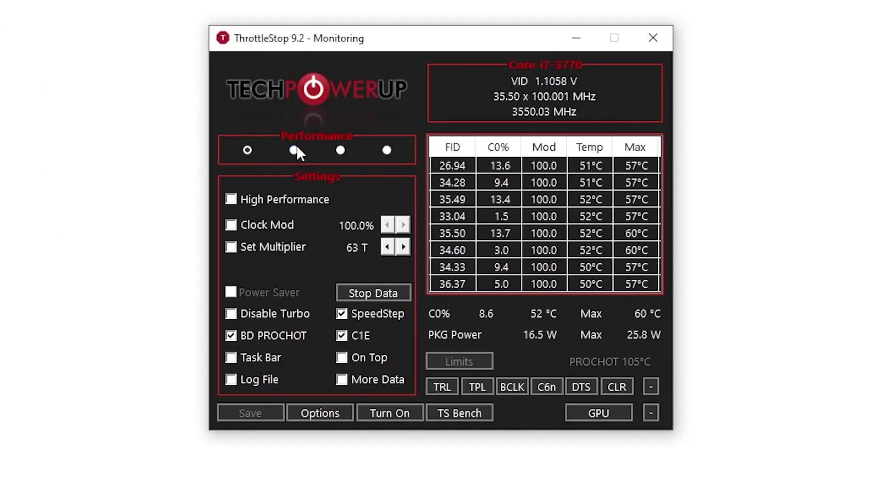
# Select the Game profile with High Performance and the High Performance plan, Turn On, save, and close.
pyautogui.click(294, 150)
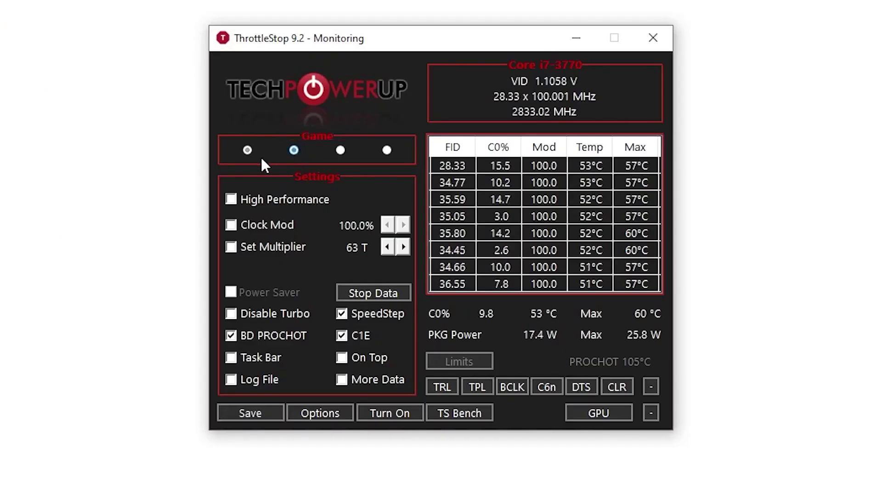
pyautogui.click(230, 199)
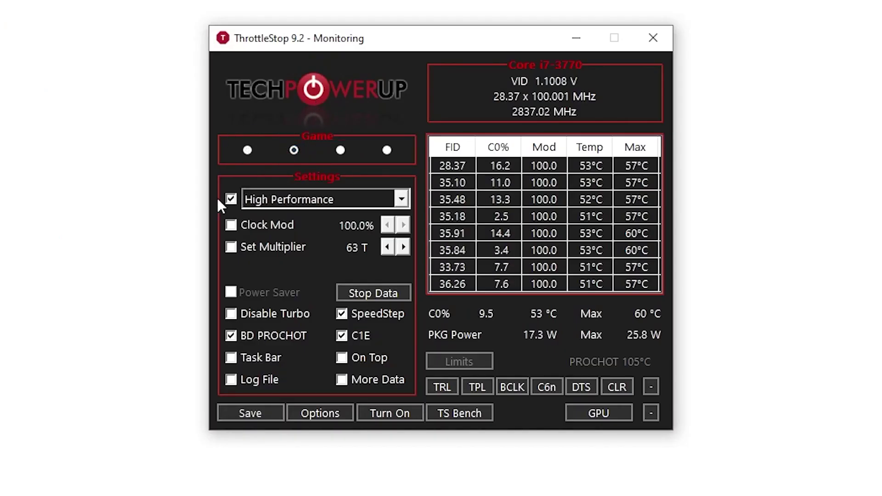
pyautogui.click(293, 201)
pyautogui.click(273, 219)
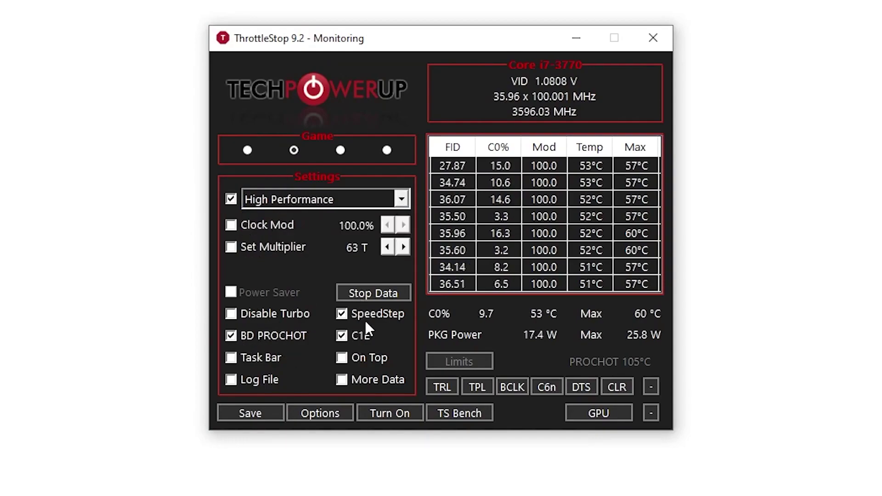
pyautogui.click(391, 415)
pyautogui.click(266, 413)
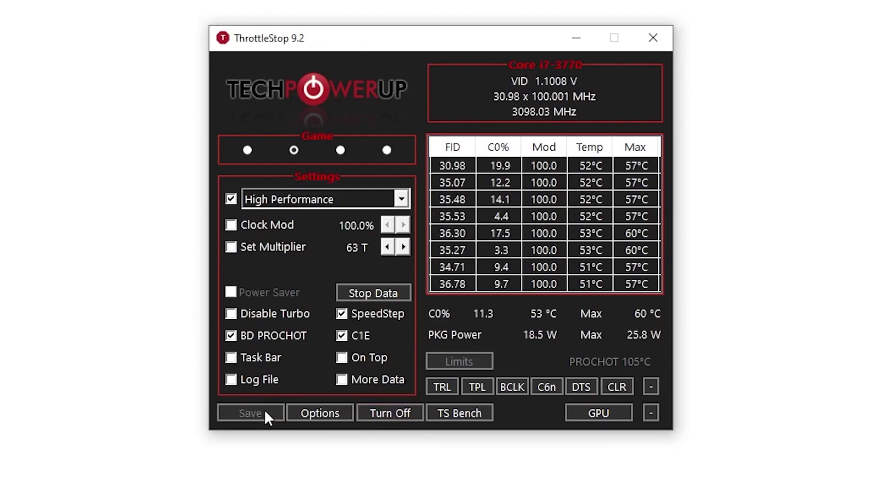
pyautogui.click(656, 38)
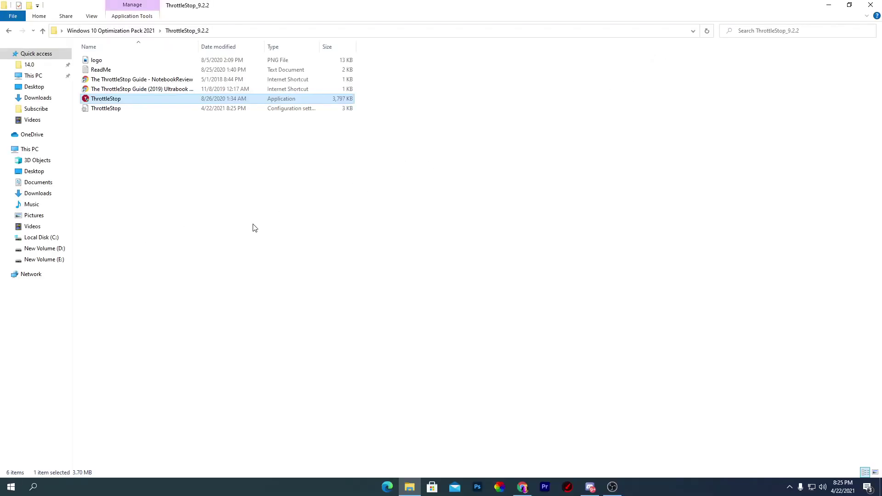
# Back in the pack folder, run processlassosetup64 and cancel its language prompt.
pyautogui.press('BackSpace')
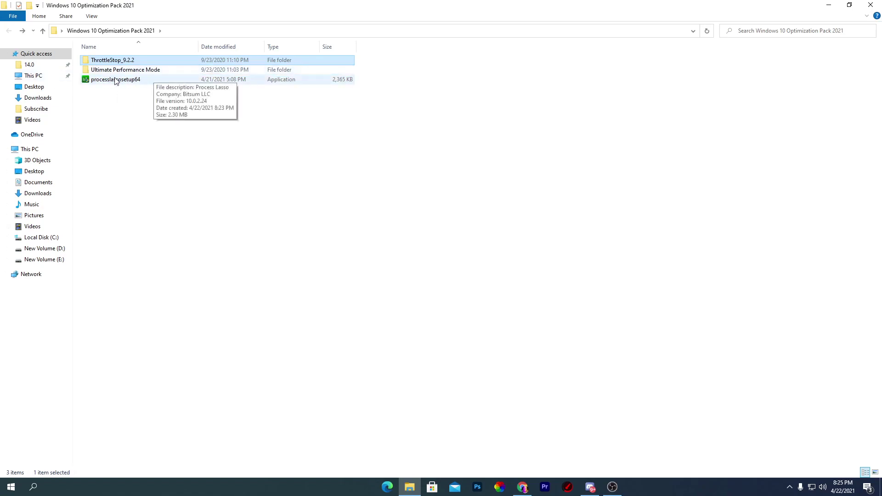
pyautogui.click(115, 80)
pyautogui.rightClick(115, 81)
pyautogui.click(136, 85)
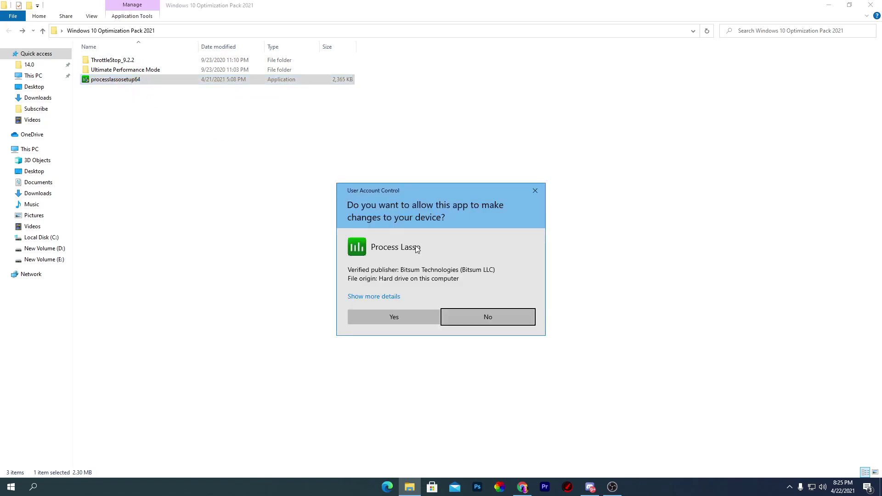
pyautogui.click(385, 317)
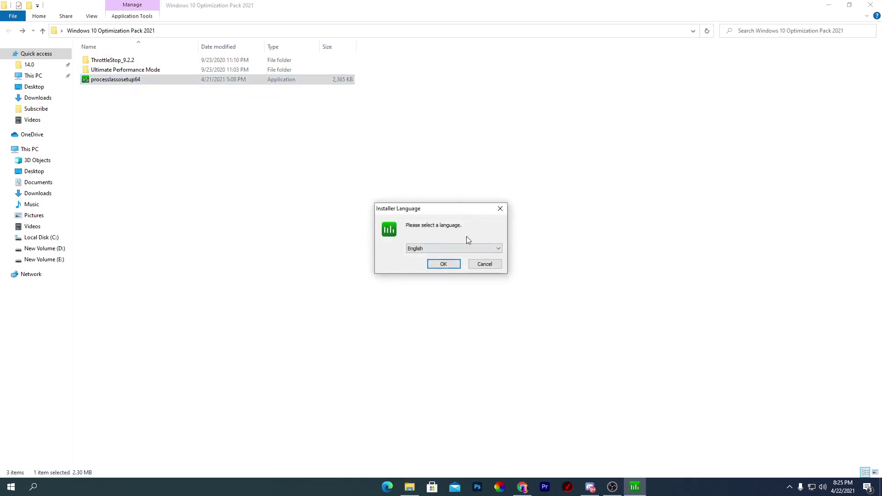
pyautogui.click(499, 209)
# Minimize File Explorer and run the desktop Process Lasso shortcut as administrator.
pyautogui.click(828, 5)
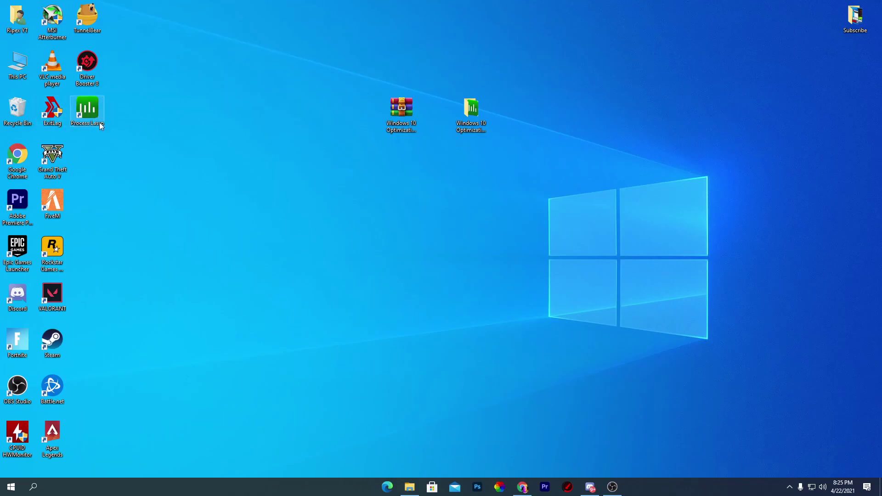
pyautogui.rightClick(91, 109)
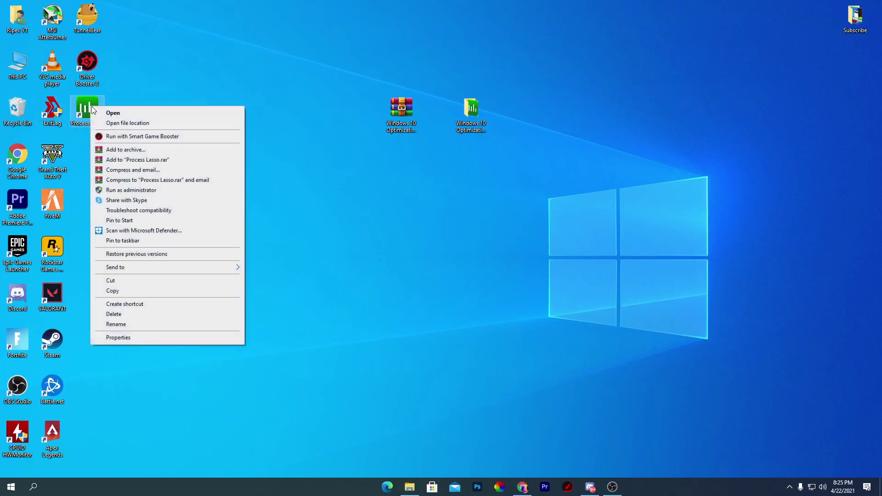
pyautogui.click(133, 191)
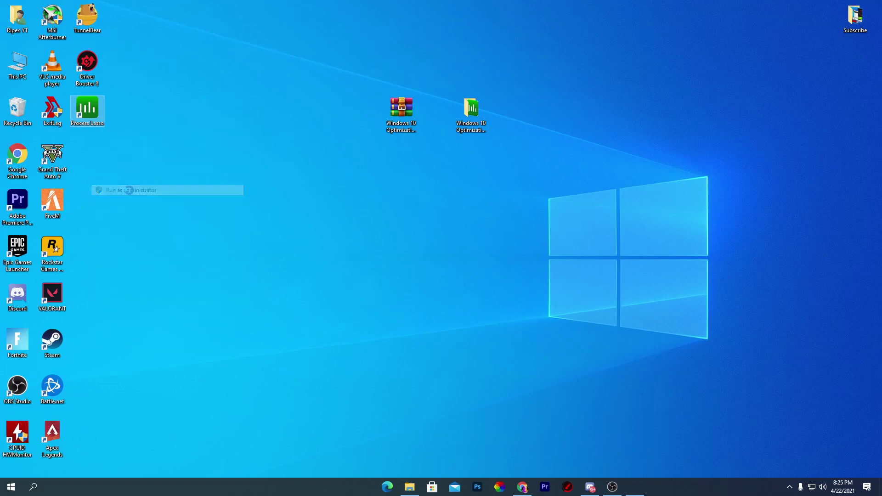
# Approve the admin prompt, set Bitsum Highest Performance as the active power profile, and enable Performance Mode.
pyautogui.click(398, 308)
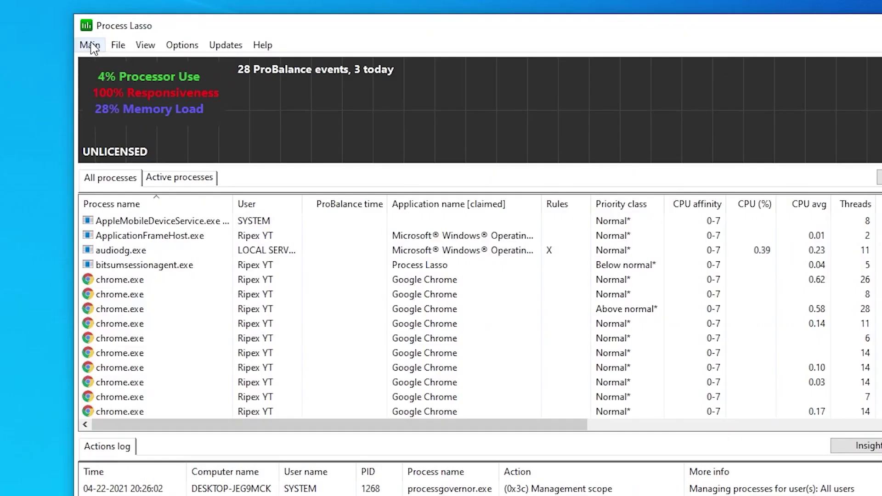
pyautogui.click(163, 64)
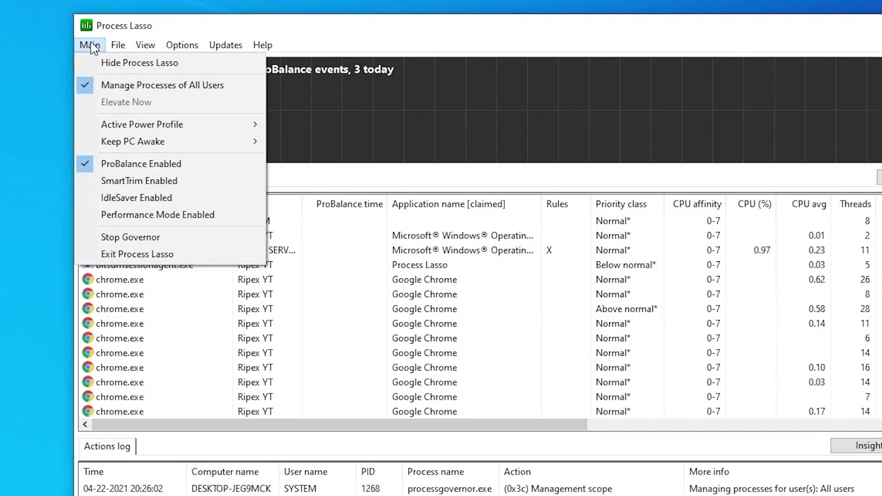
pyautogui.moveTo(255, 124)
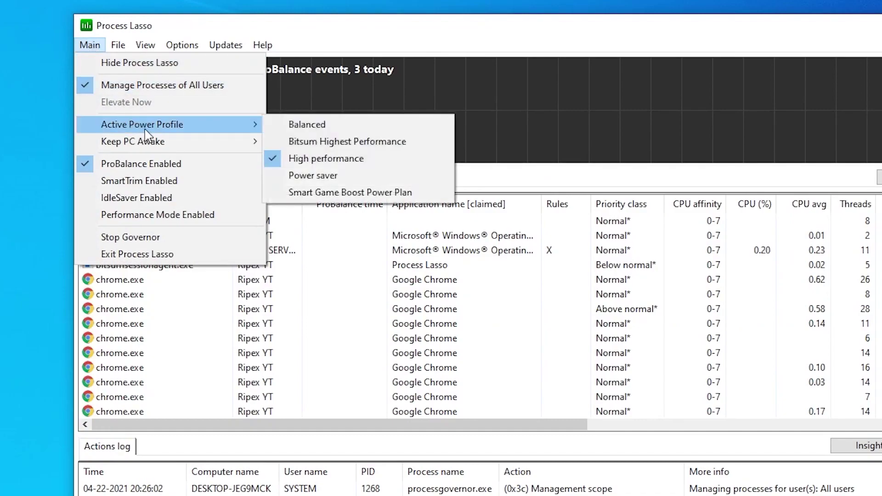
pyautogui.click(366, 143)
pyautogui.click(90, 46)
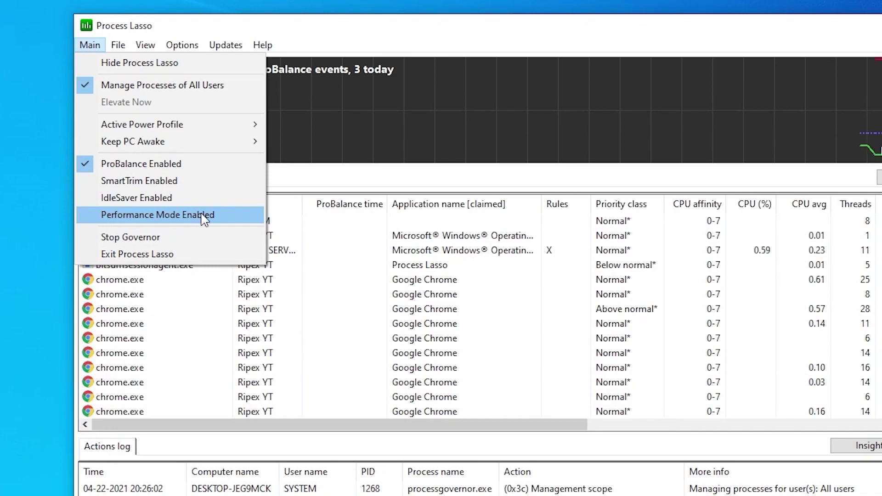
pyautogui.click(150, 220)
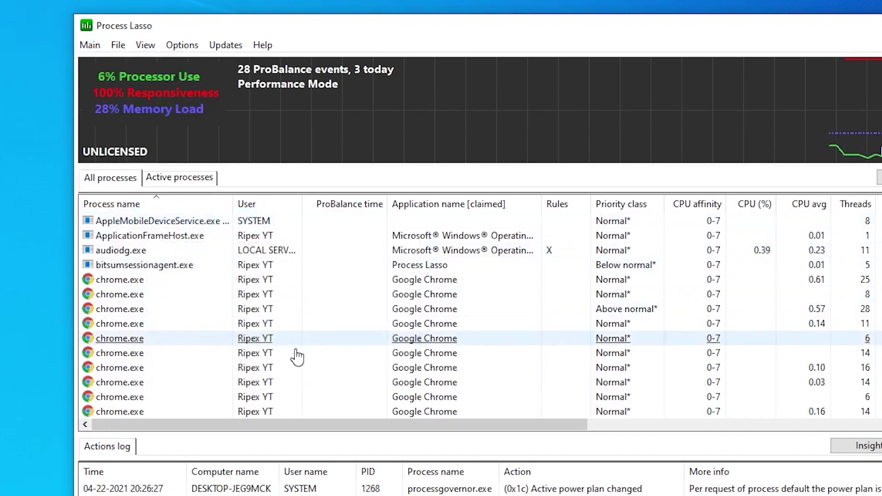
# Scroll to Discord.exe and set its CPU Priority to Always > High.
pyautogui.scroll(-2, 187, 324)
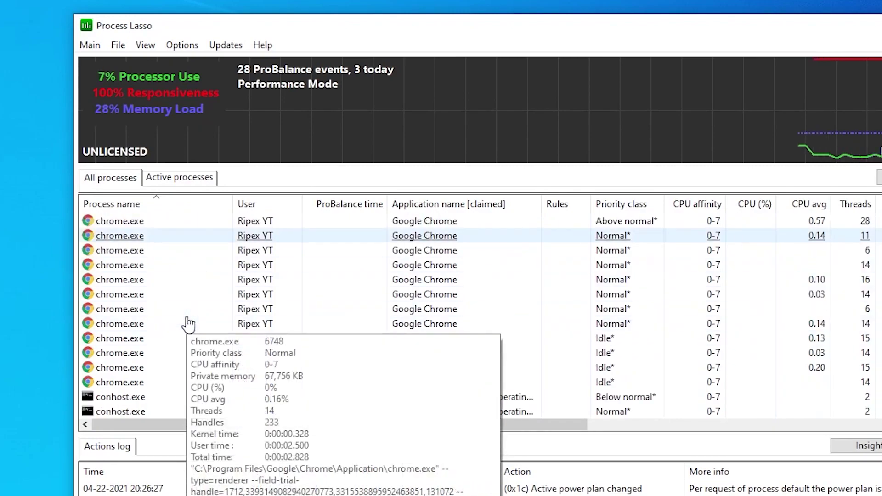
pyautogui.scroll(-2, 188, 324)
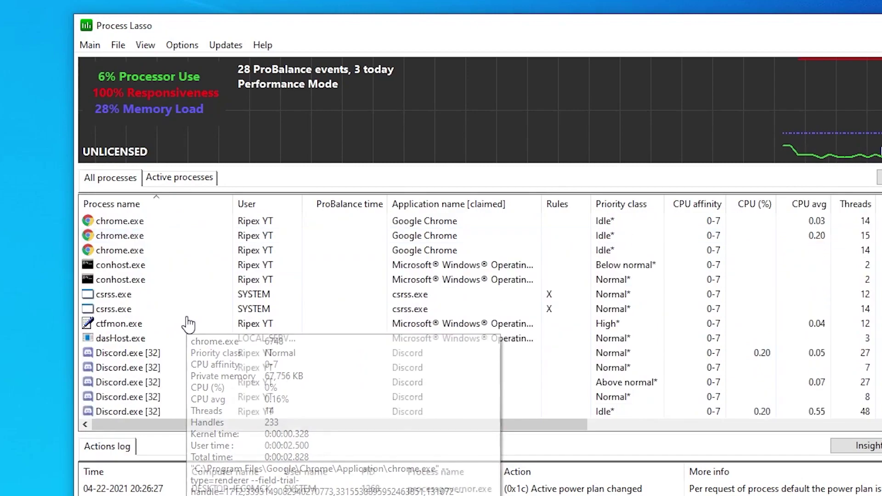
pyautogui.moveTo(131, 360)
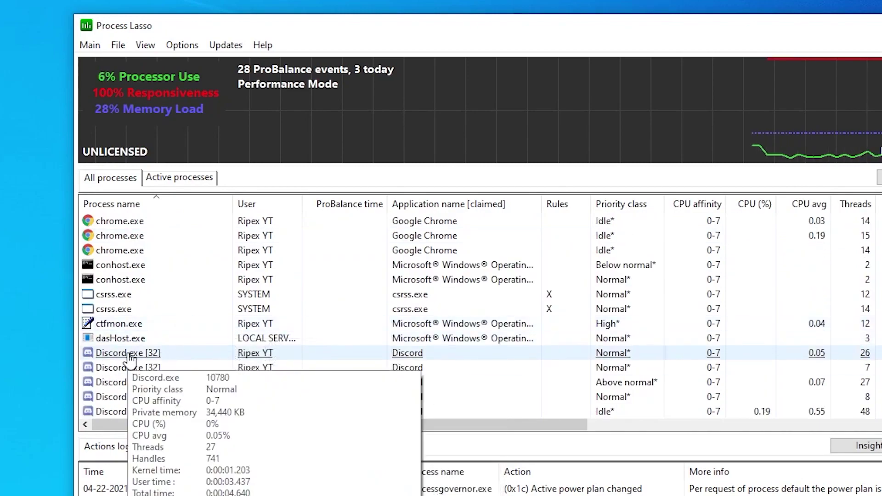
pyautogui.rightClick(113, 355)
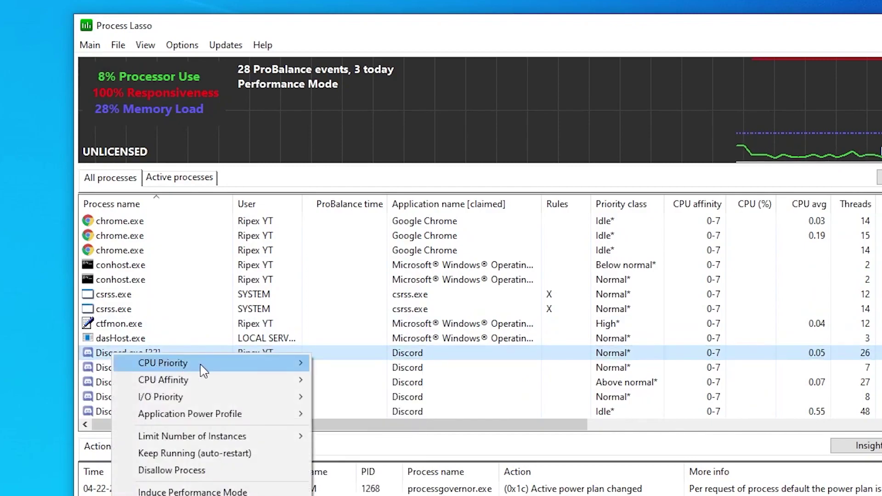
pyautogui.moveTo(211, 363)
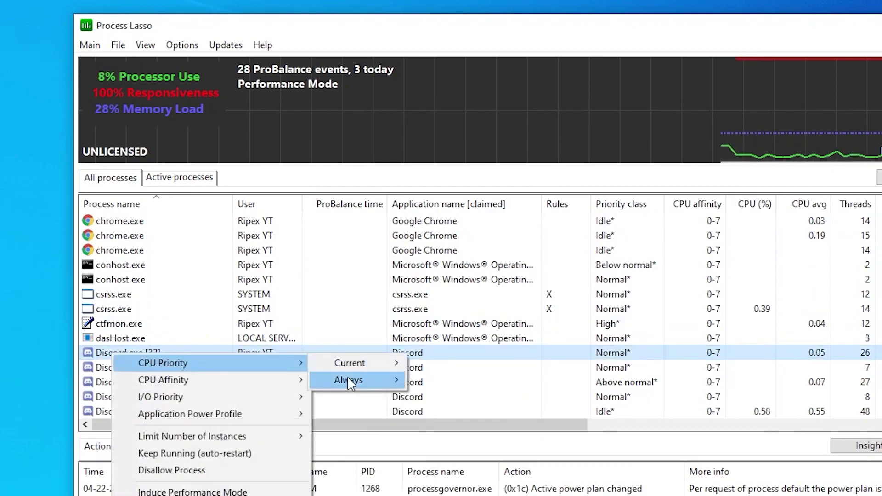
pyautogui.moveTo(348, 380)
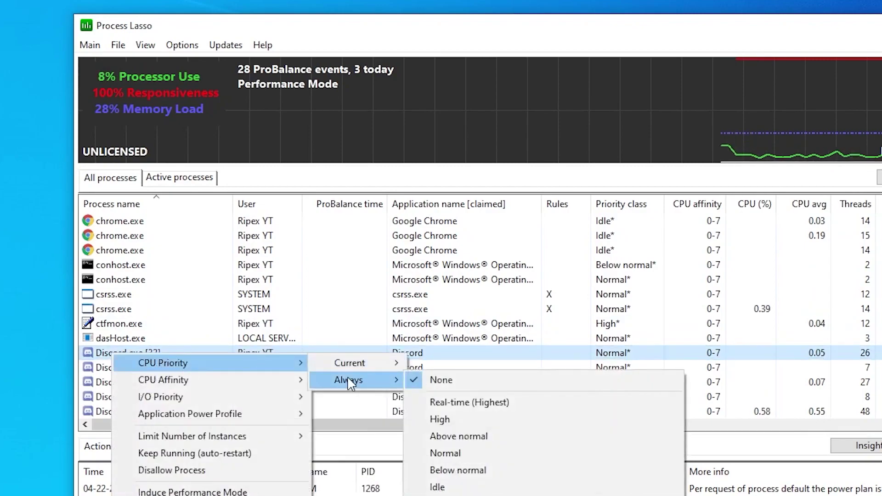
pyautogui.click(452, 419)
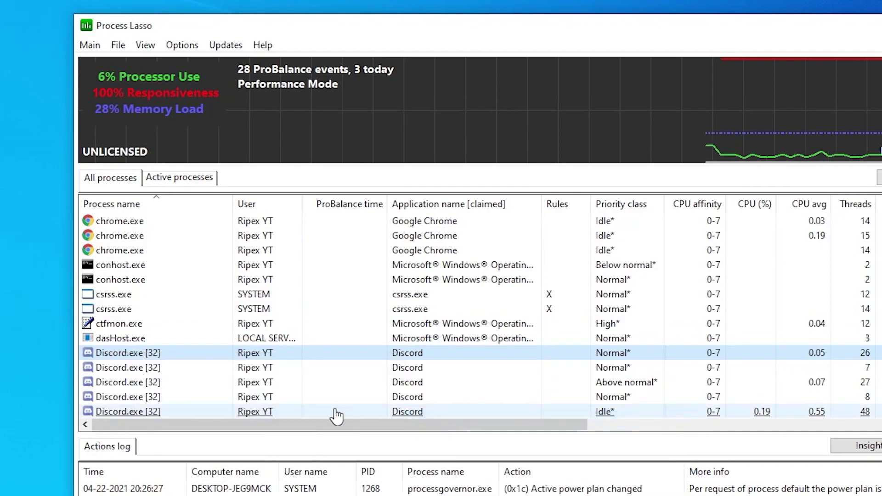
# Give Discord High I/O priority permanently, close Process Lasso, and show the hidden tray icons.
pyautogui.rightClick(122, 354)
pyautogui.moveTo(177, 398)
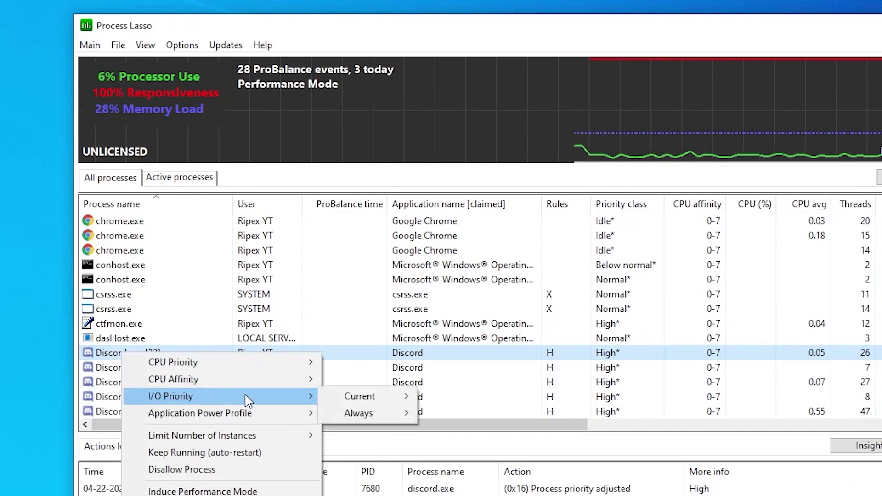
pyautogui.moveTo(358, 396)
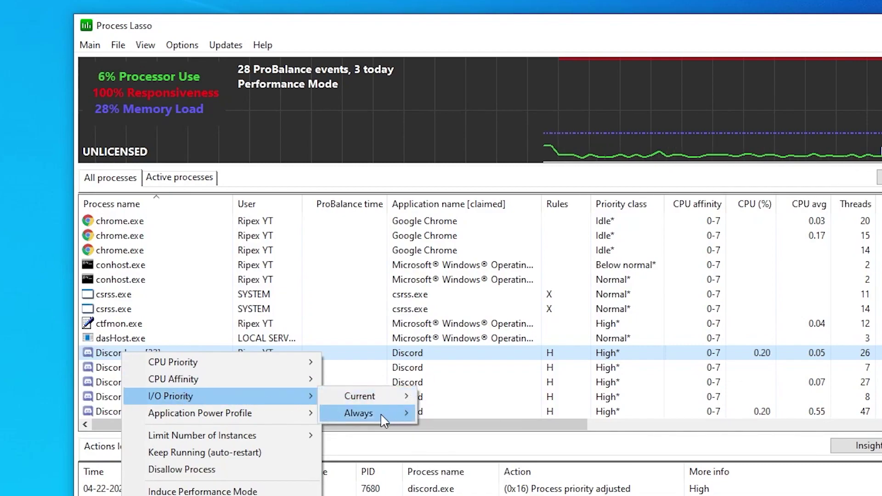
pyautogui.moveTo(377, 414)
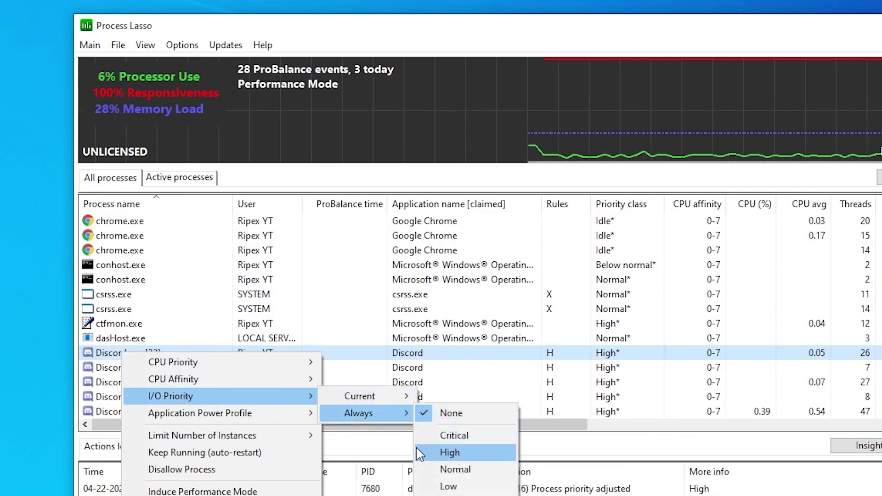
pyautogui.click(445, 454)
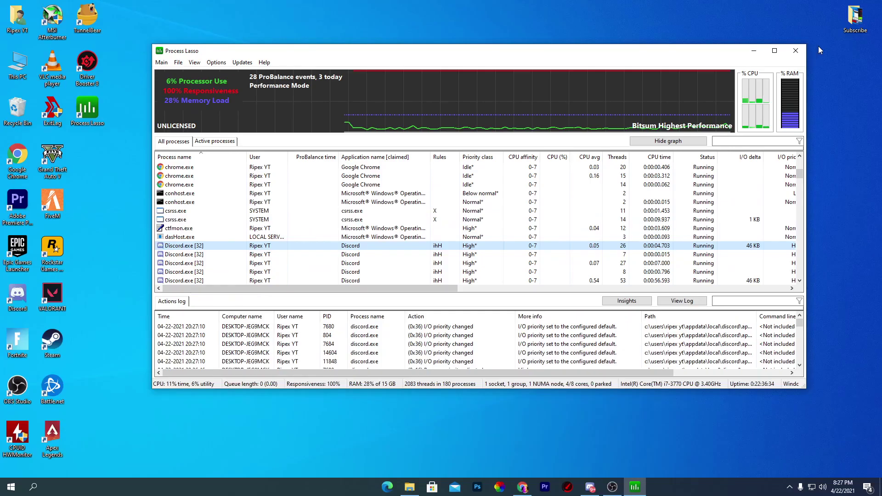
pyautogui.click(797, 51)
pyautogui.click(790, 487)
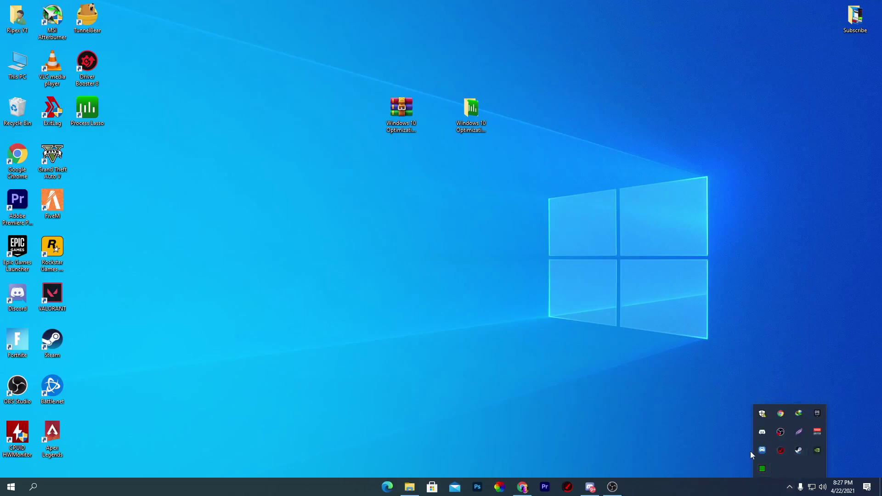
# Dismiss the hidden-icons panel and launch Windows Settings from the Start menu.
pyautogui.click(351, 395)
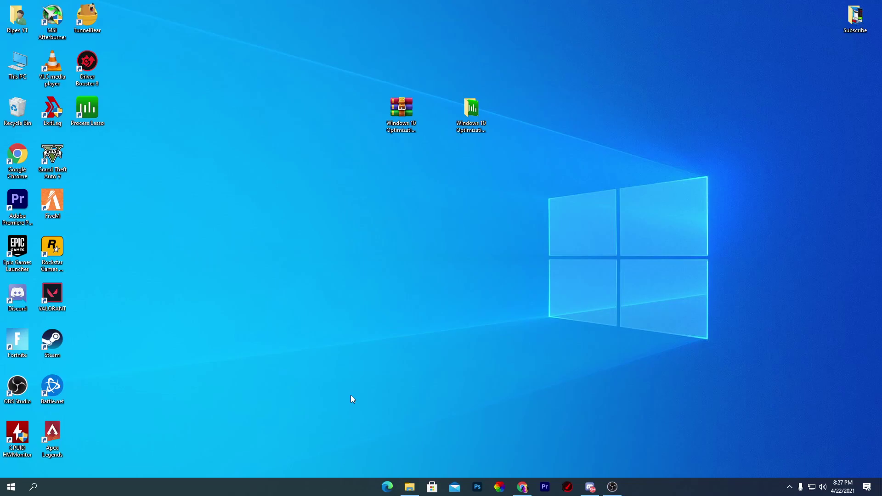
pyautogui.click(11, 487)
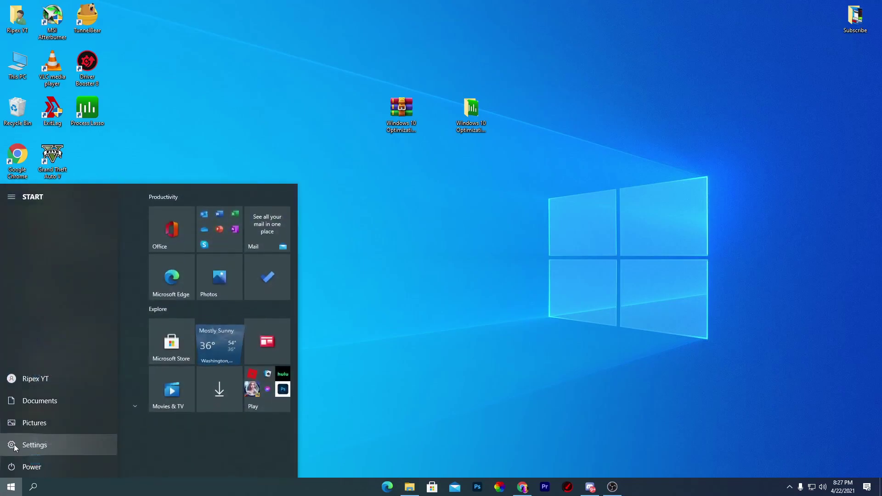
pyautogui.click(26, 444)
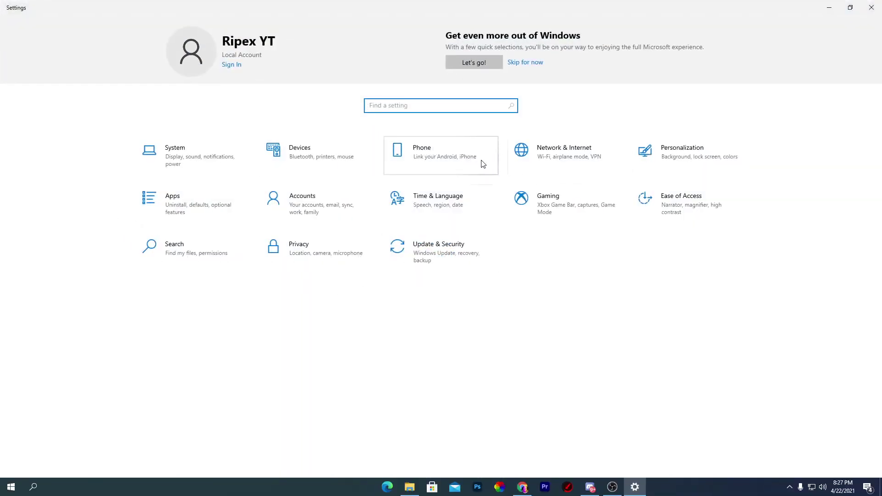
# In System > Notifications & actions, turn off app notifications and device setup suggestions, then return Home.
pyautogui.click(180, 161)
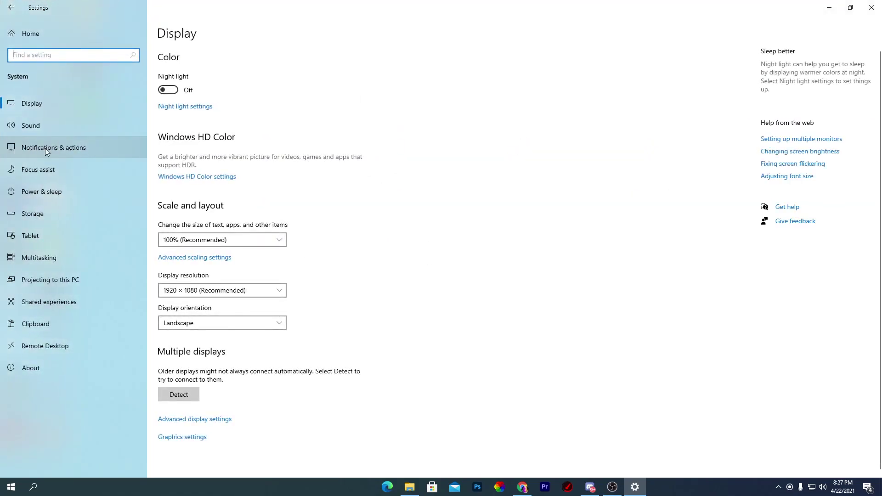
pyautogui.click(45, 148)
pyautogui.click(167, 165)
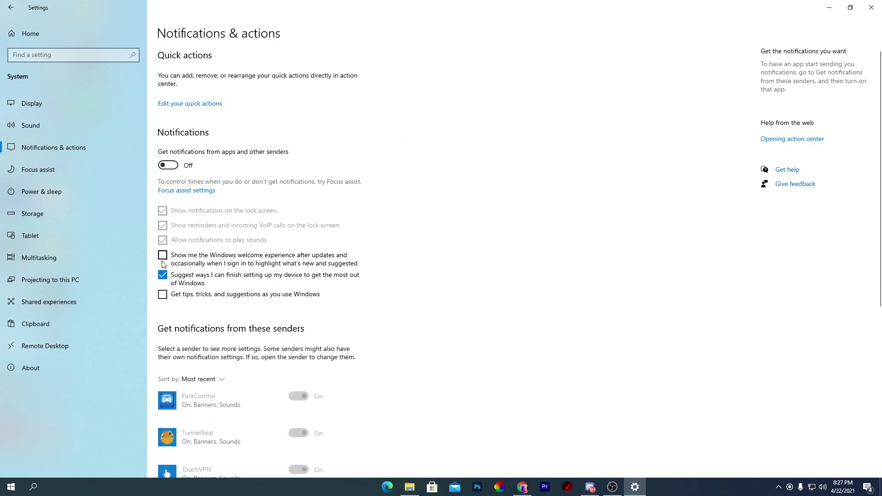
pyautogui.click(162, 275)
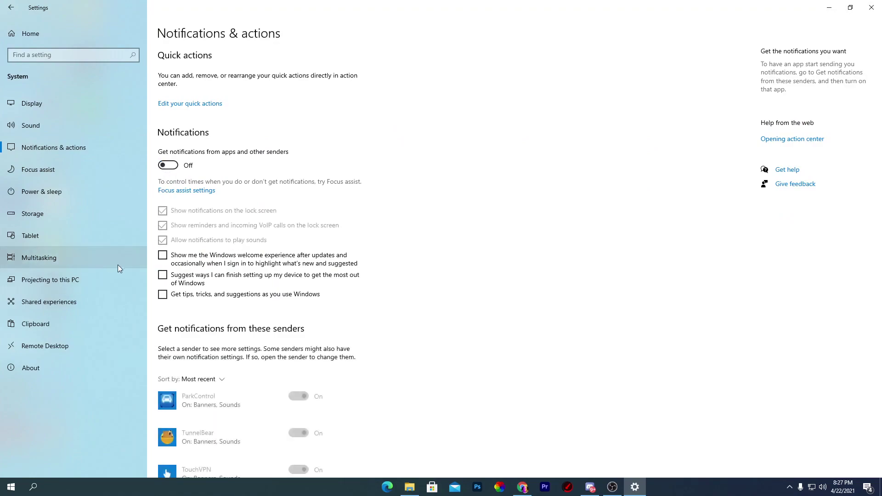
pyautogui.click(30, 36)
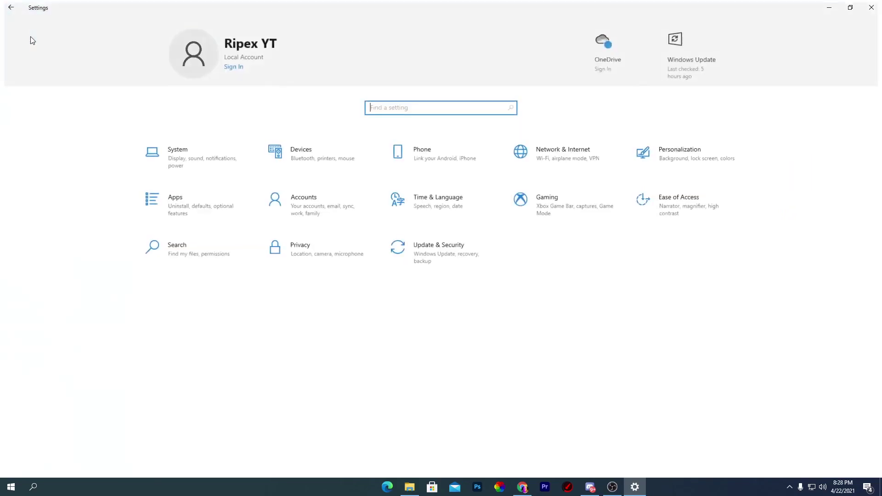
# In Privacy > General, turn off the advertising ID, website language-list access and app-launch tracking.
pyautogui.click(311, 246)
pyautogui.click(169, 96)
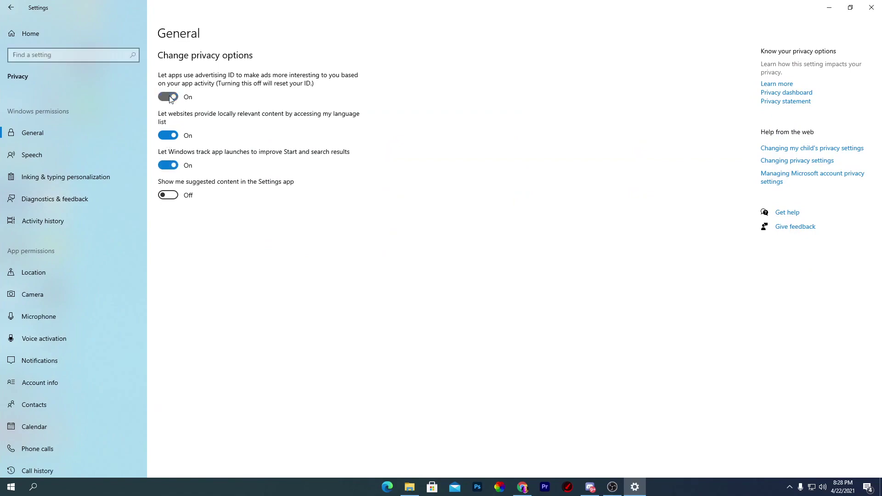
pyautogui.click(171, 134)
pyautogui.click(168, 165)
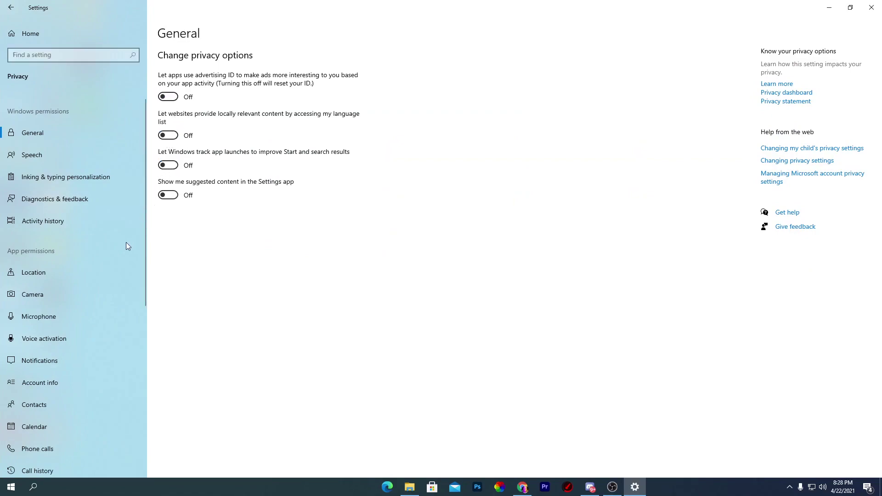
# Go to the Privacy Background apps page.
pyautogui.scroll(-3, 100, 291)
pyautogui.scroll(-1, 92, 298)
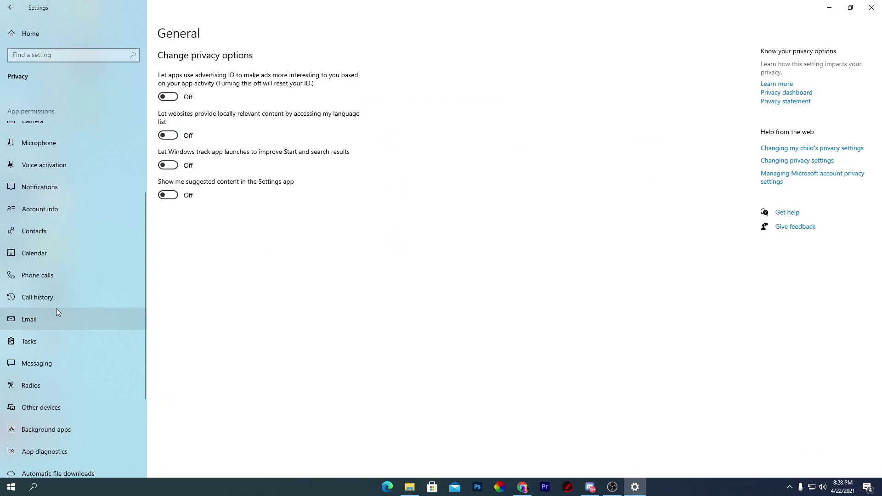
pyautogui.scroll(-4, 56, 308)
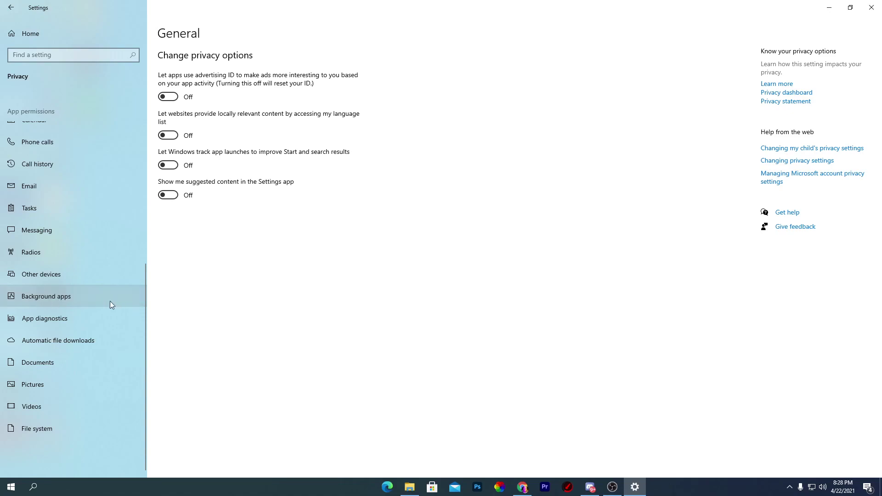
pyautogui.click(31, 301)
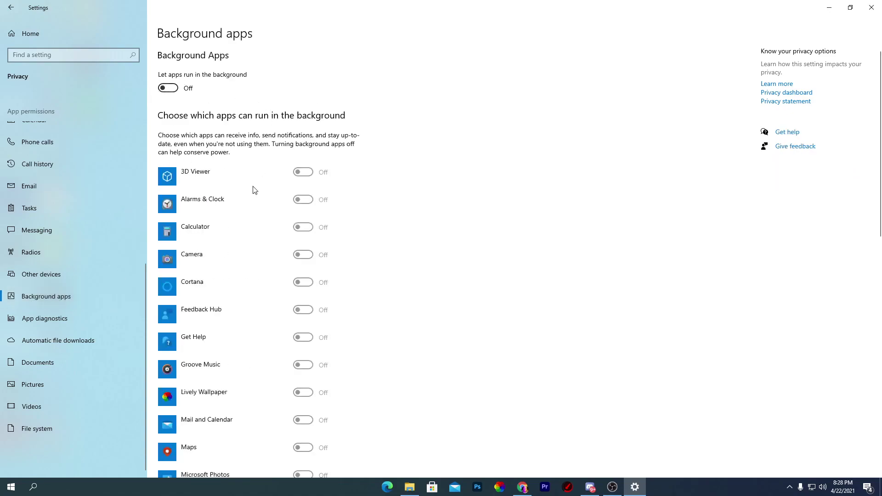
# Toggle 'Let apps run in the background' on and back off so every listed app shows Off.
pyautogui.scroll(-10, 285, 366)
pyautogui.scroll(10, 265, 372)
pyautogui.scroll(1, 265, 372)
pyautogui.click(171, 88)
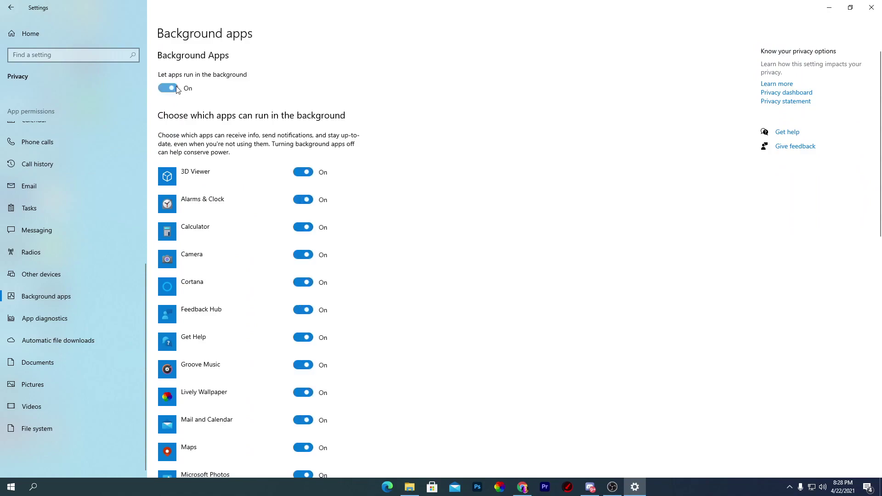
pyautogui.click(171, 88)
pyautogui.scroll(-7, 260, 286)
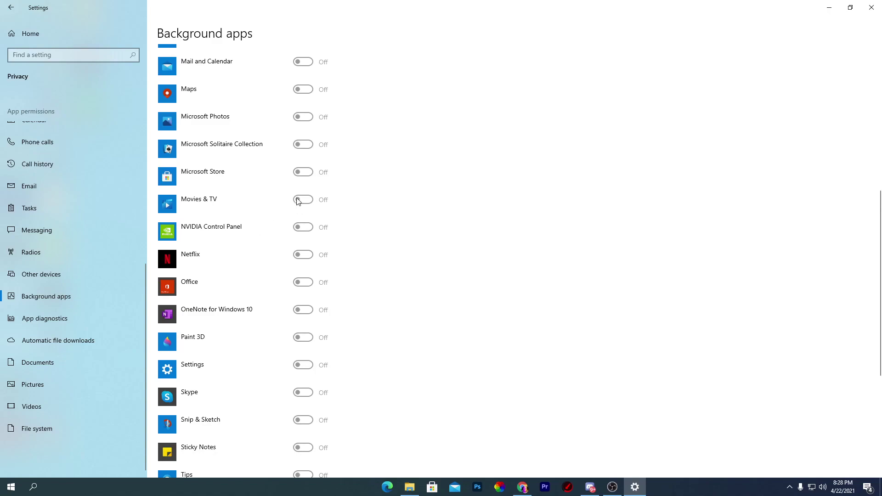
# Turn off 'Allow downloads from other PCs' under Update & Security > Delivery Optimization.
pyautogui.click(40, 32)
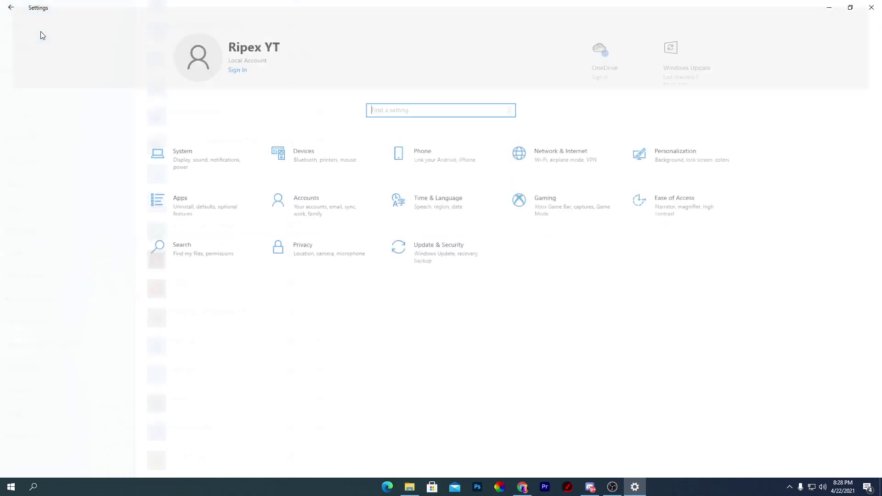
pyautogui.click(447, 258)
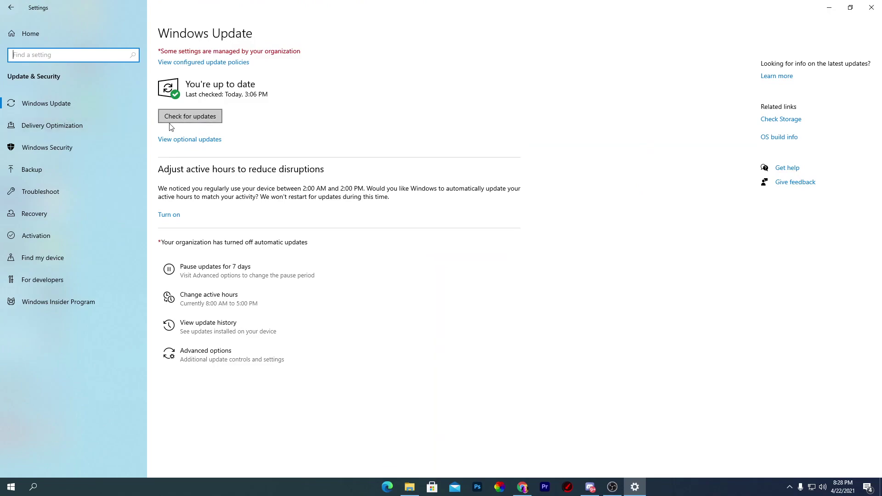
pyautogui.click(59, 127)
pyautogui.click(169, 214)
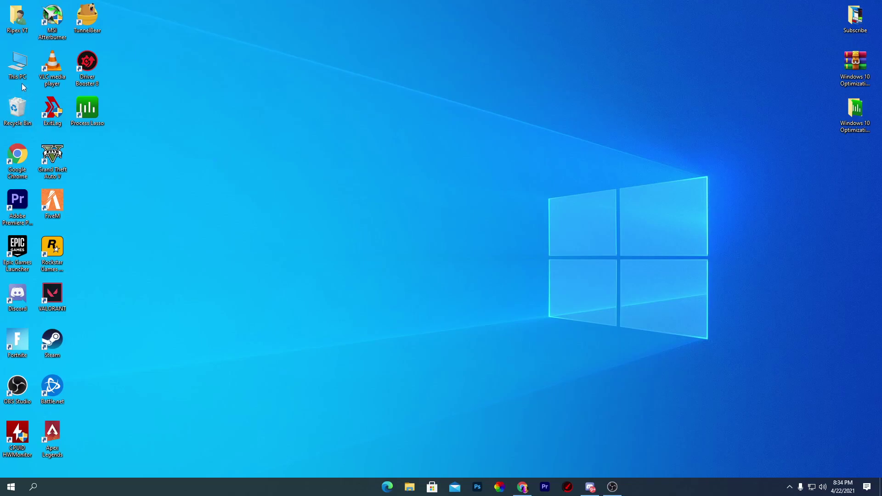
# Open This PC's Properties and then Advanced system settings.
pyautogui.rightClick(14, 62)
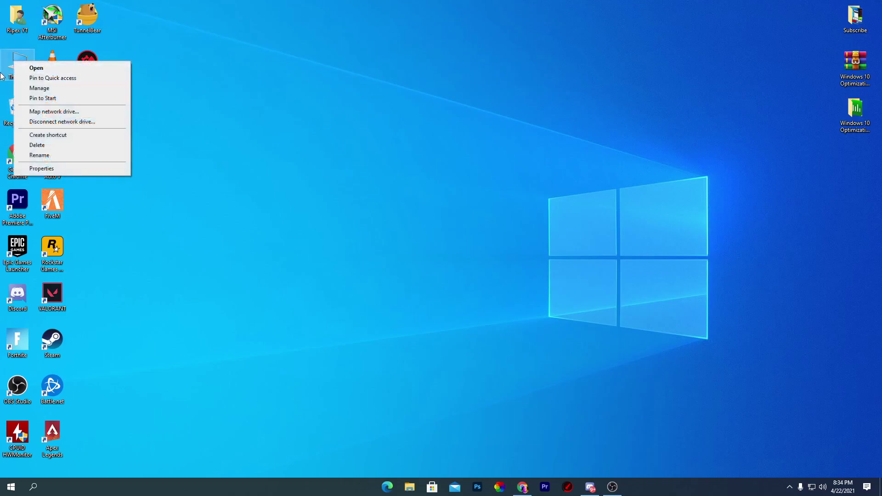
pyautogui.click(40, 168)
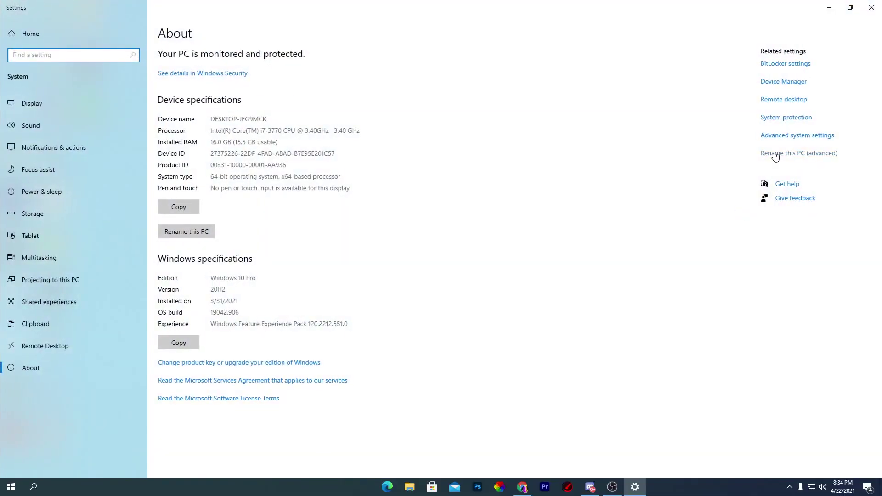
pyautogui.click(781, 198)
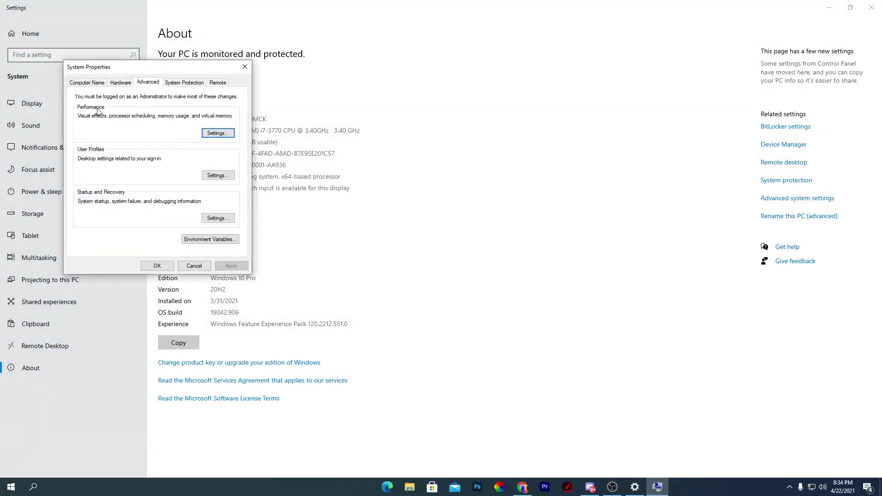
# Apply 'Adjust for best performance' visual effects, then reopen Performance Options on the Advanced tab.
pyautogui.click(220, 135)
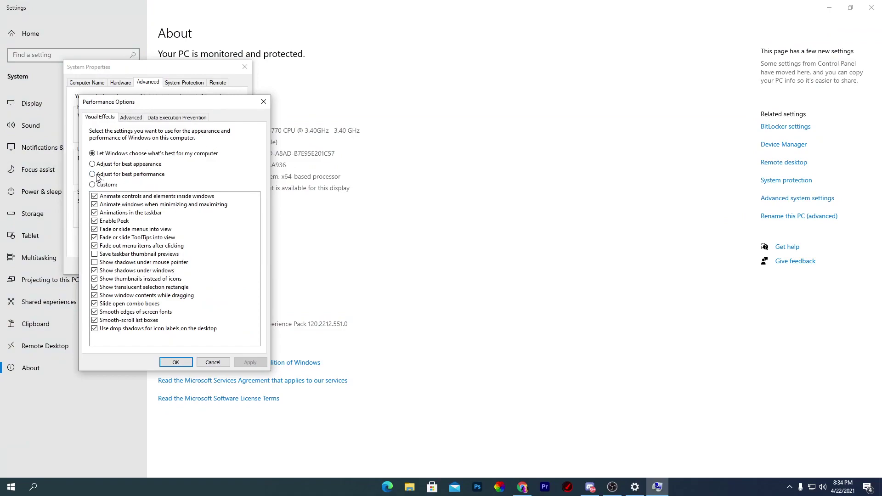
pyautogui.click(137, 175)
pyautogui.click(251, 363)
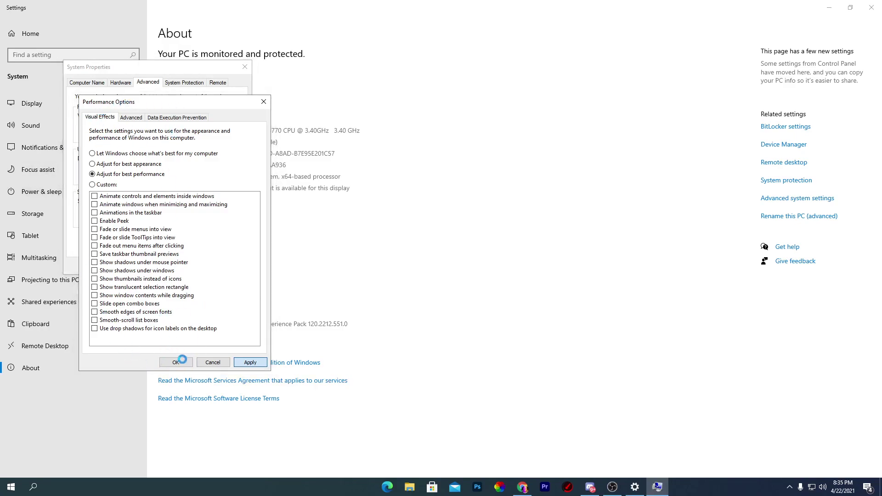
pyautogui.click(180, 361)
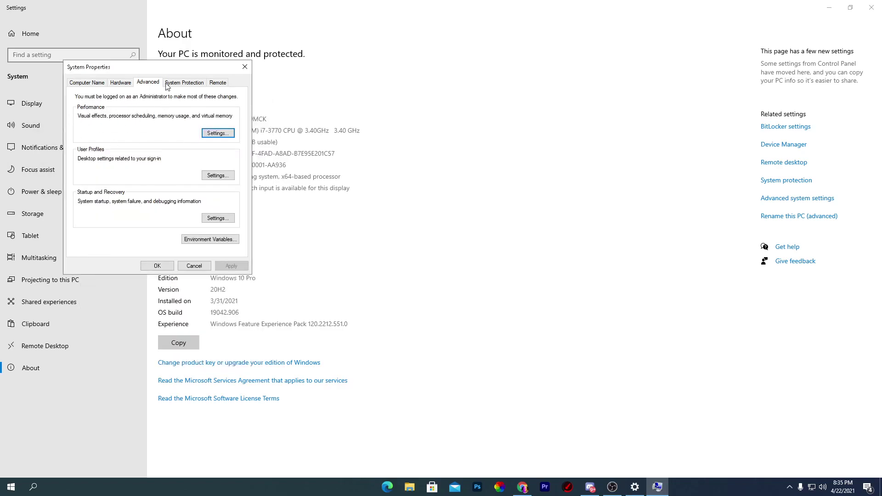
pyautogui.click(224, 134)
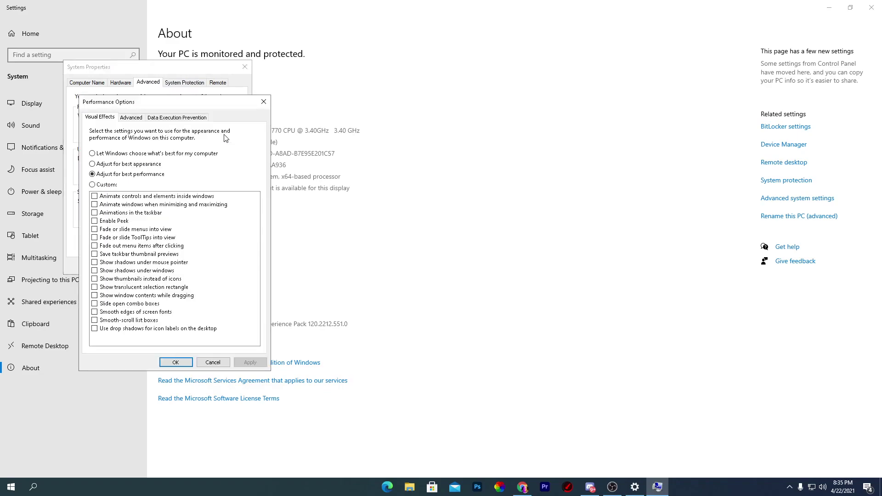
pyautogui.click(134, 119)
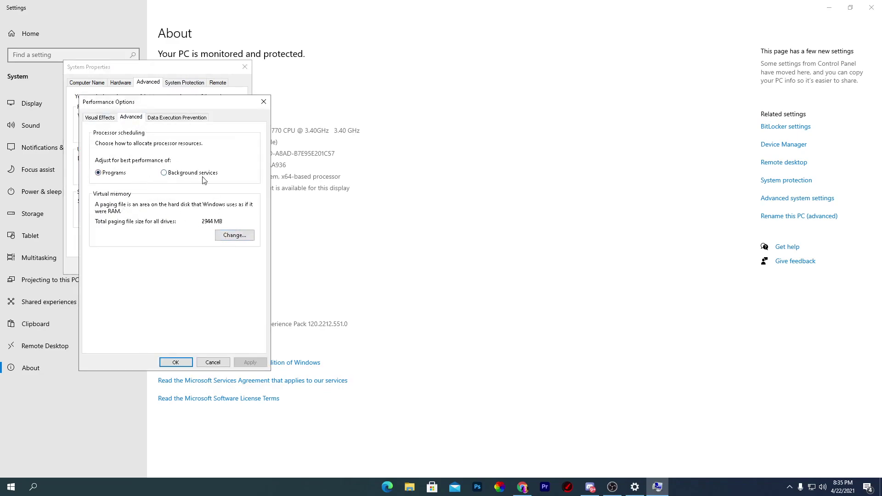
# Disable automatic paging file size management, accept the restart notice, and close Performance Options and System Properties.
pyautogui.click(234, 237)
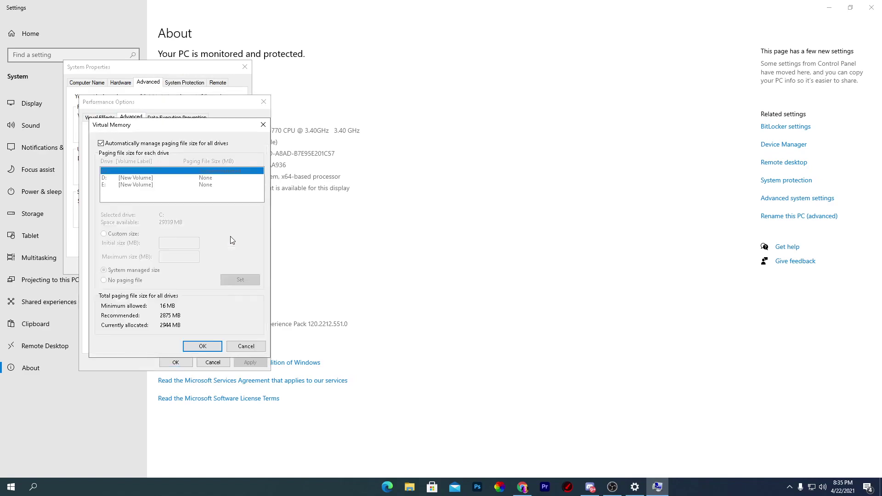
pyautogui.click(101, 143)
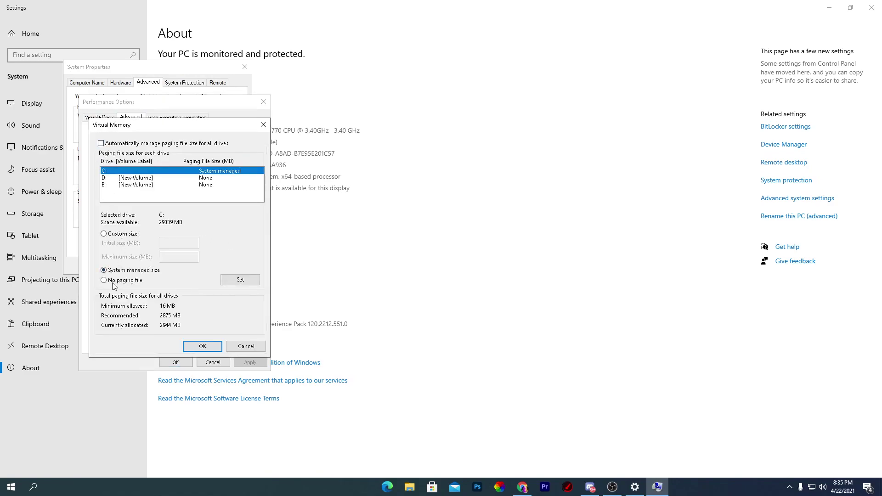
pyautogui.click(203, 346)
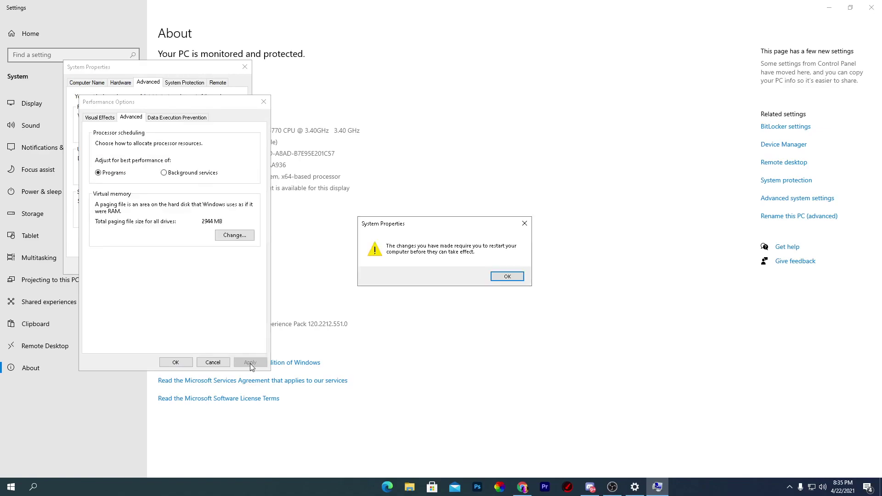
pyautogui.click(508, 276)
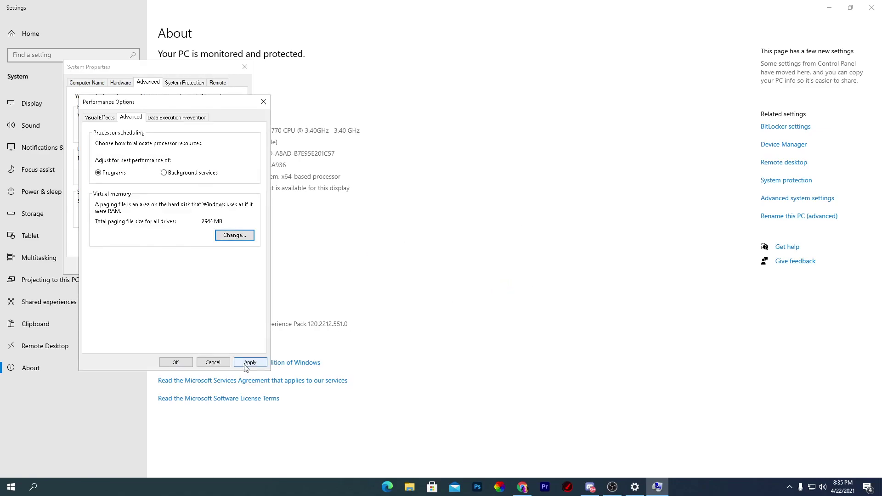
pyautogui.click(176, 362)
pyautogui.click(156, 266)
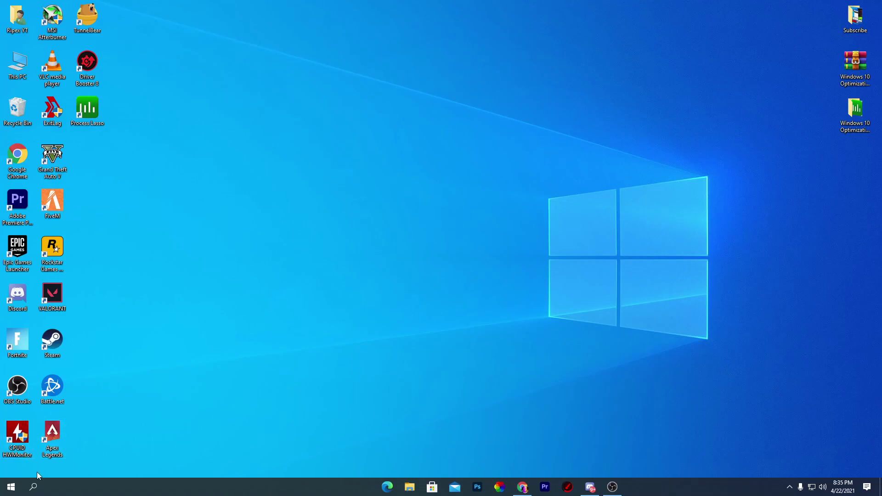
# Search 'power', open Power & sleep settings, then Additional power settings to view the power plans.
pyautogui.click(36, 489)
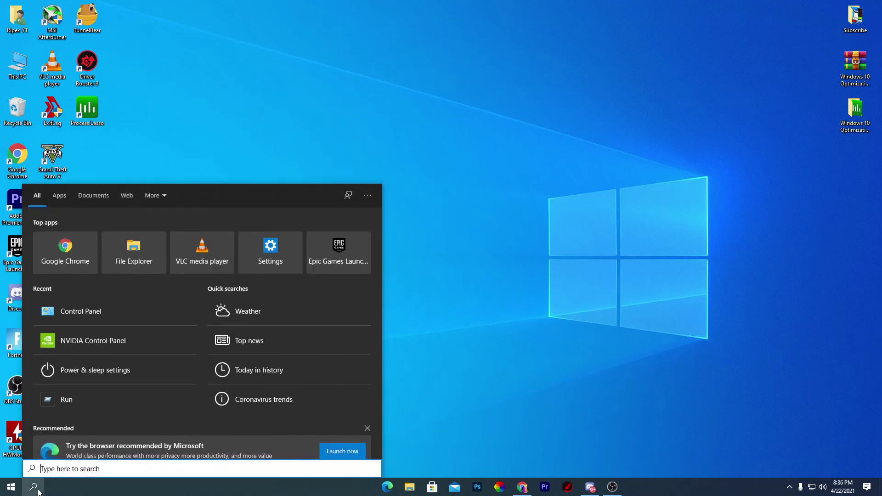
pyautogui.write('power')
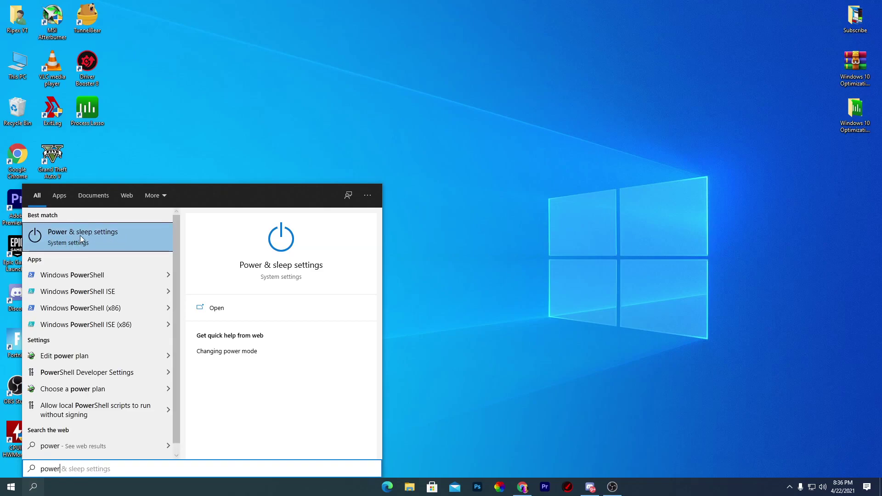
pyautogui.click(69, 241)
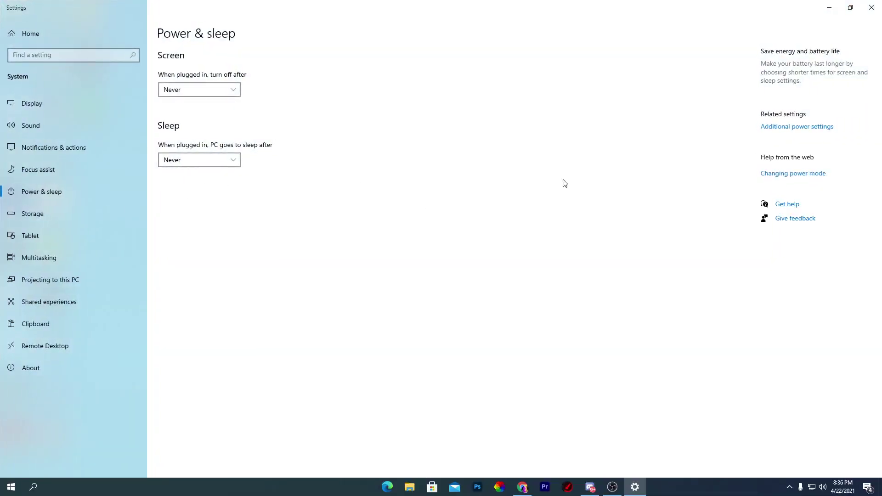
pyautogui.click(813, 128)
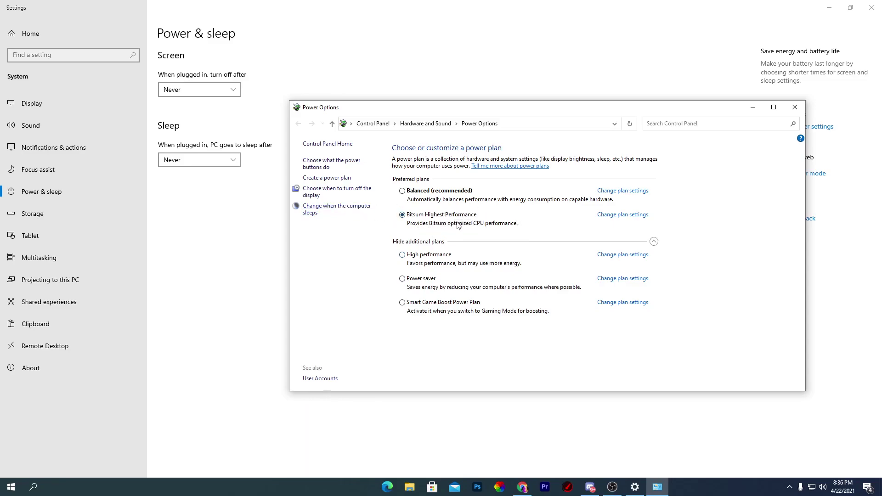
# Confirm Bitsum Highest Performance keeps minimum and maximum processor state at 100%.
pyautogui.click(619, 216)
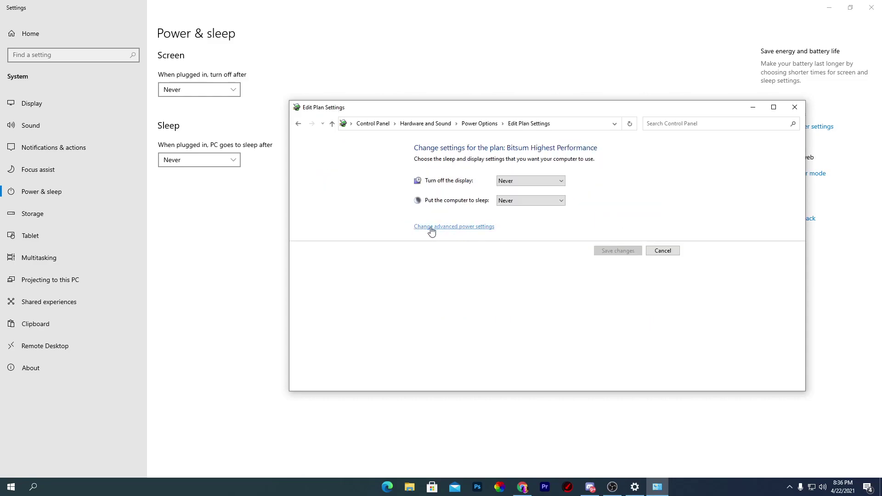
pyautogui.click(472, 228)
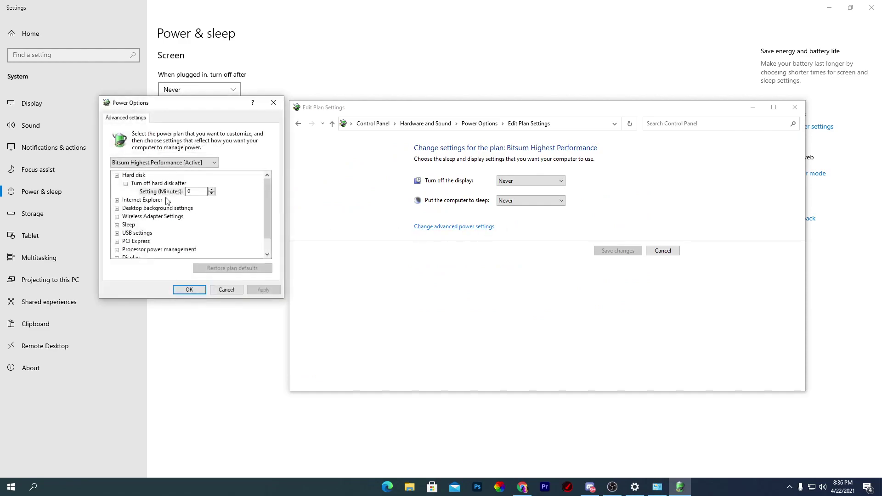
pyautogui.scroll(-1, 226, 227)
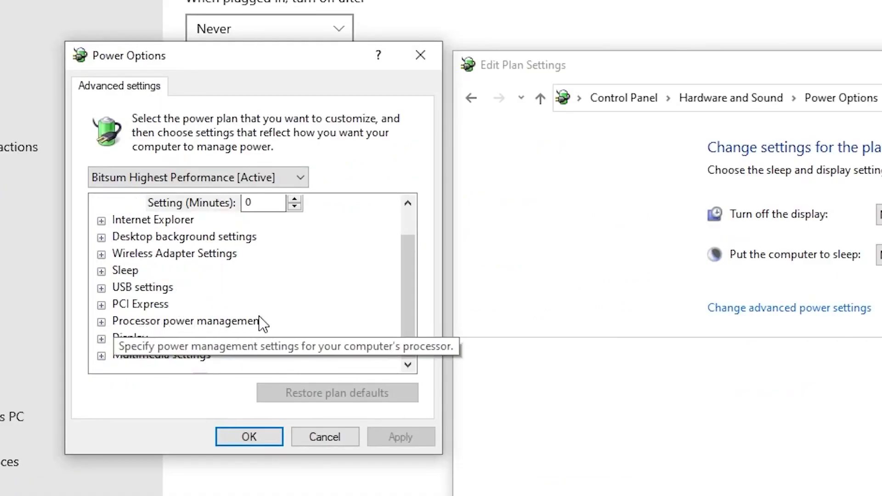
pyautogui.click(101, 322)
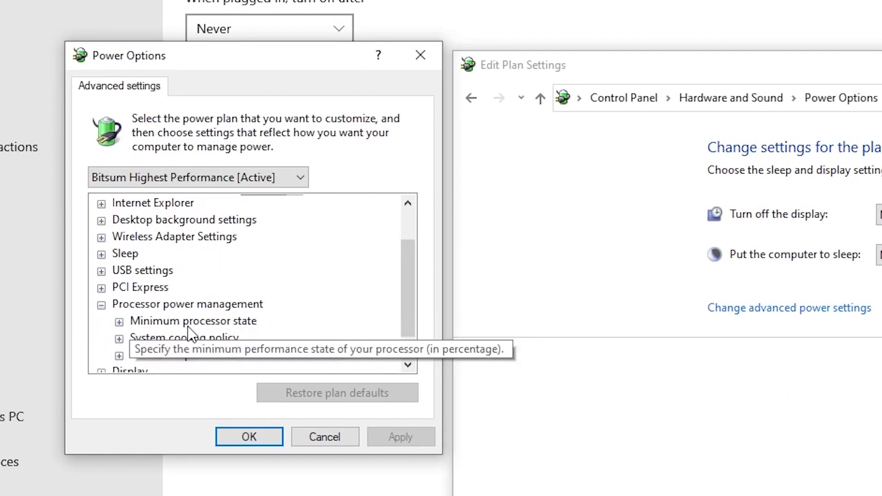
pyautogui.click(119, 322)
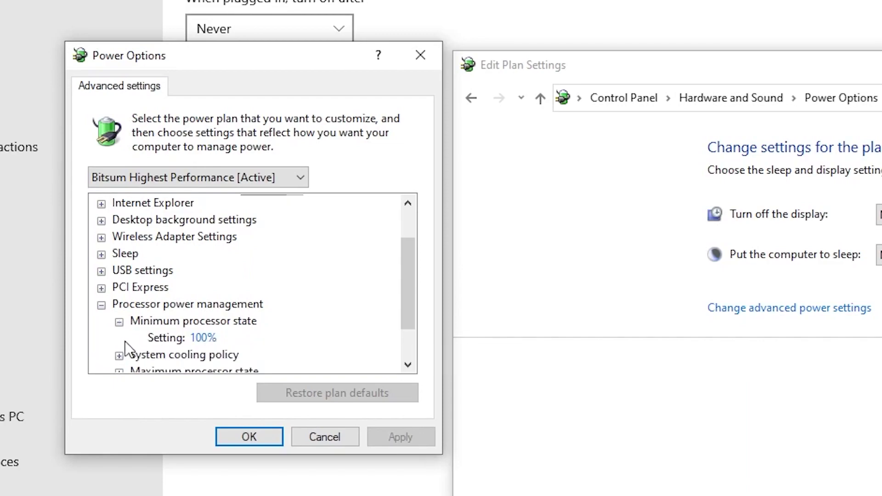
pyautogui.scroll(-1, 195, 324)
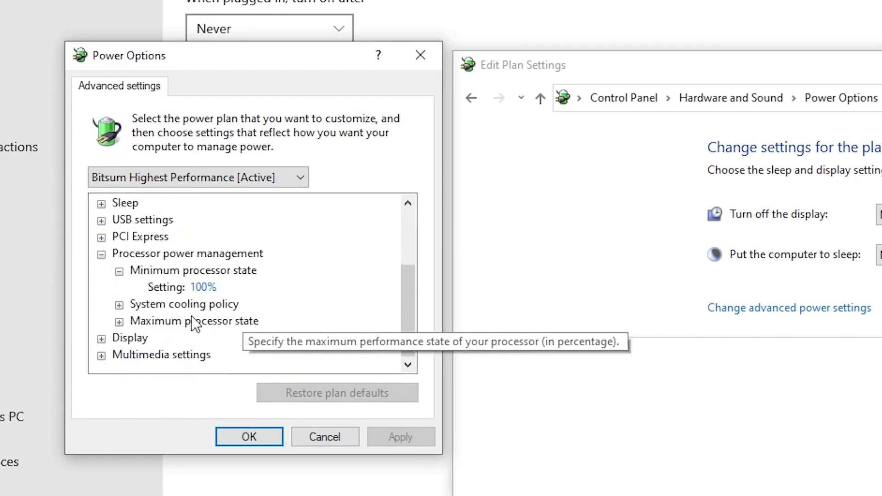
pyautogui.click(119, 322)
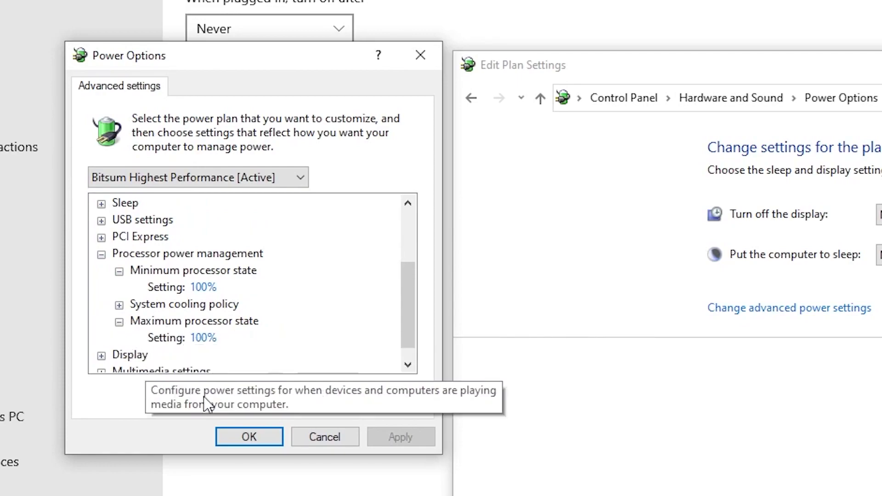
pyautogui.click(234, 436)
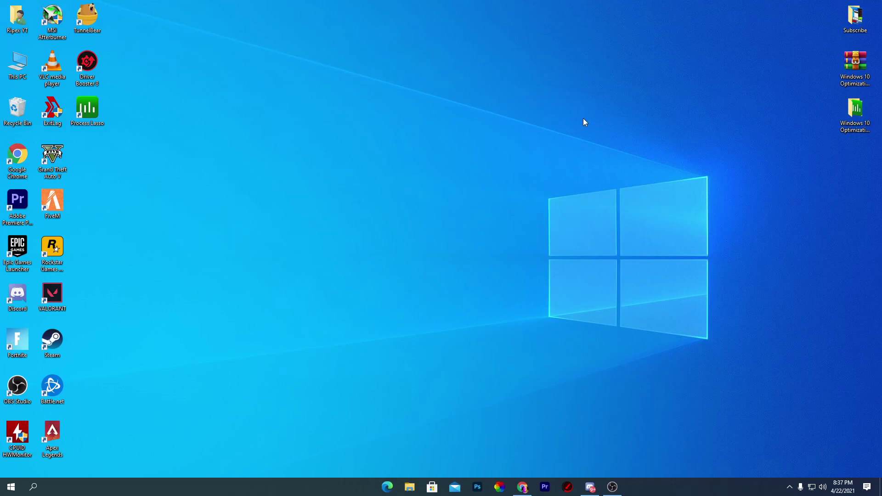
# Browse to New Volume (D:) > GTAV and open the GTA5 application's Properties.
pyautogui.doubleClick(12, 68)
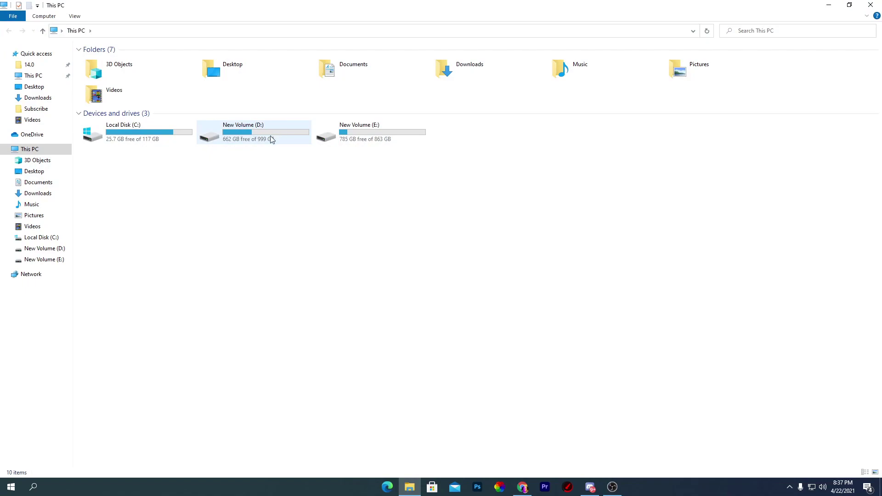
pyautogui.doubleClick(272, 138)
pyautogui.doubleClick(102, 90)
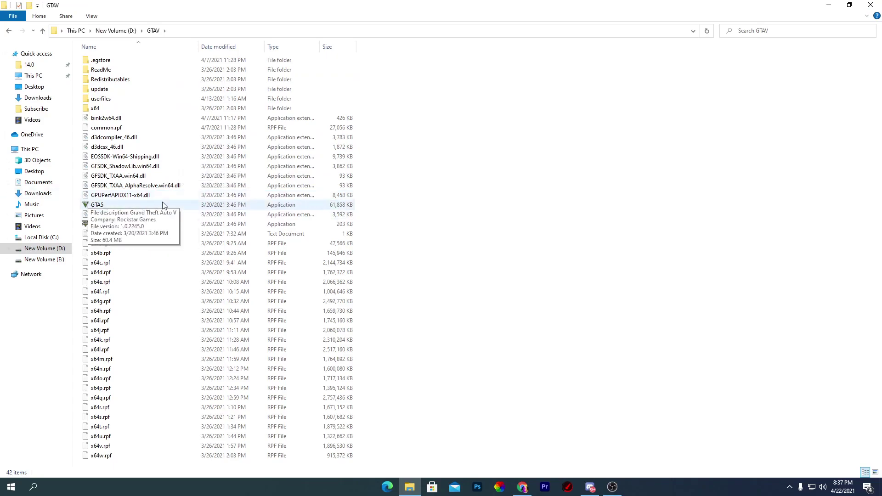
pyautogui.rightClick(98, 205)
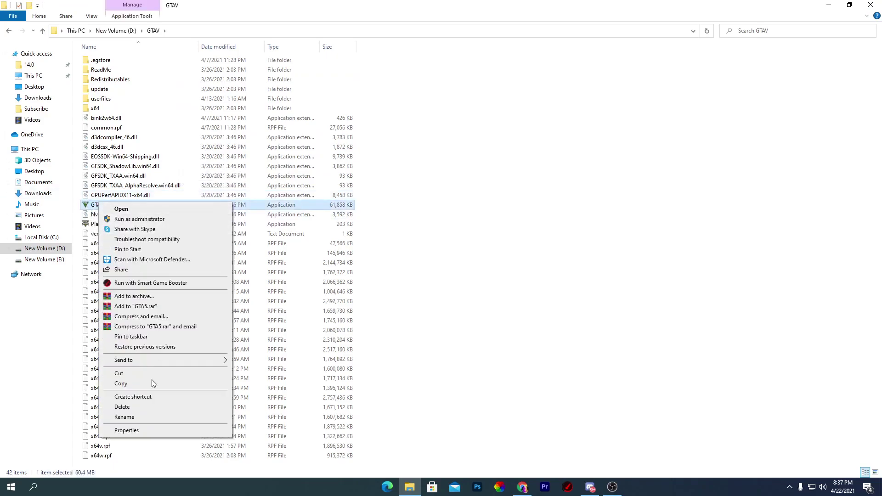
pyautogui.click(137, 428)
# On the Compatibility tab, disable fullscreen optimizations for GTA5.
pyautogui.click(184, 233)
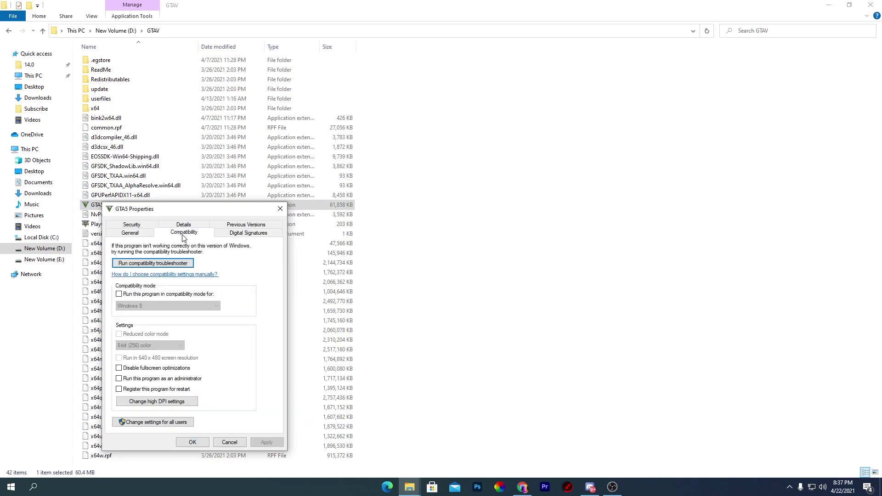
pyautogui.moveTo(192, 211); pyautogui.dragTo(309, 107)
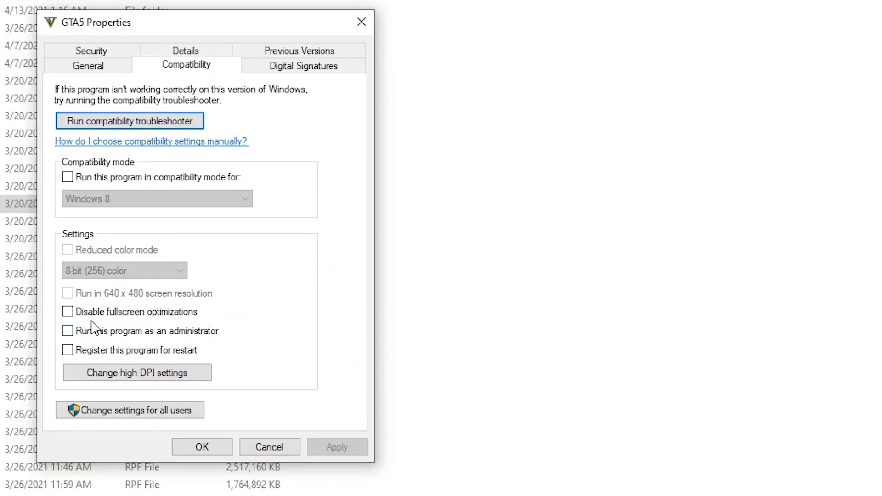
pyautogui.click(259, 264)
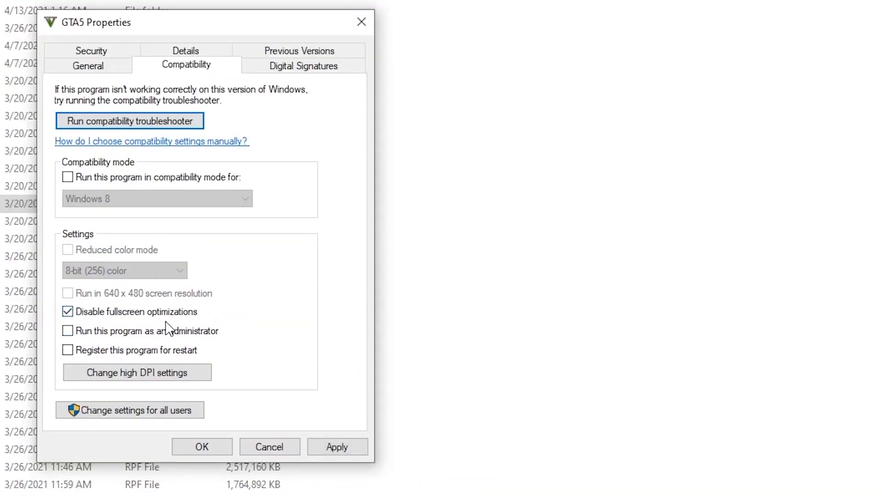
# Enable Override high DPI scaling behavior for GTA5 and save the compatibility settings.
pyautogui.click(154, 373)
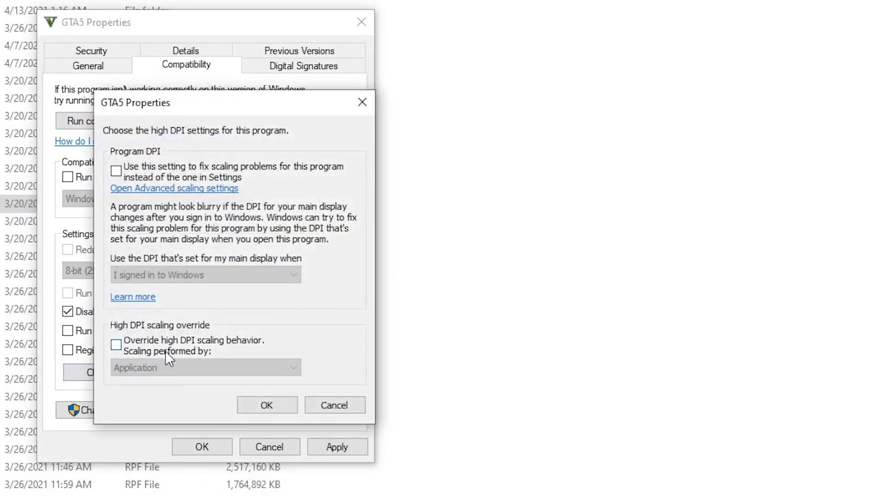
pyautogui.click(134, 345)
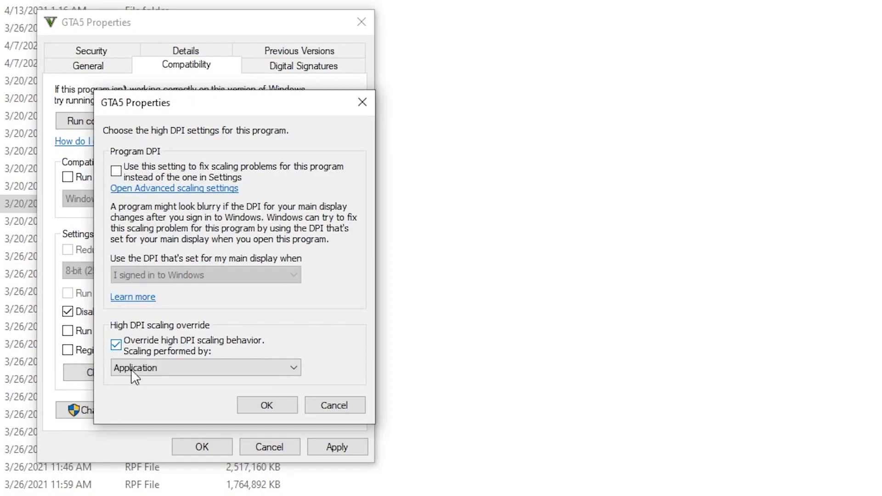
pyautogui.click(252, 408)
pyautogui.click(325, 448)
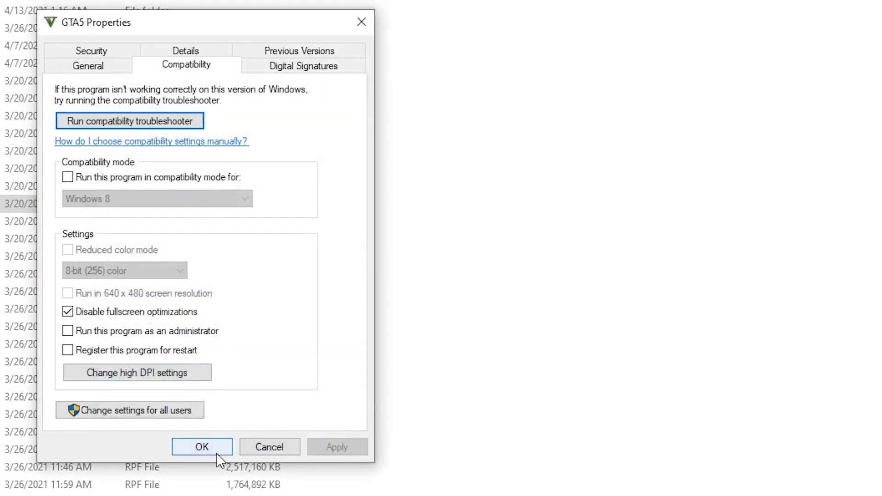
pyautogui.click(215, 451)
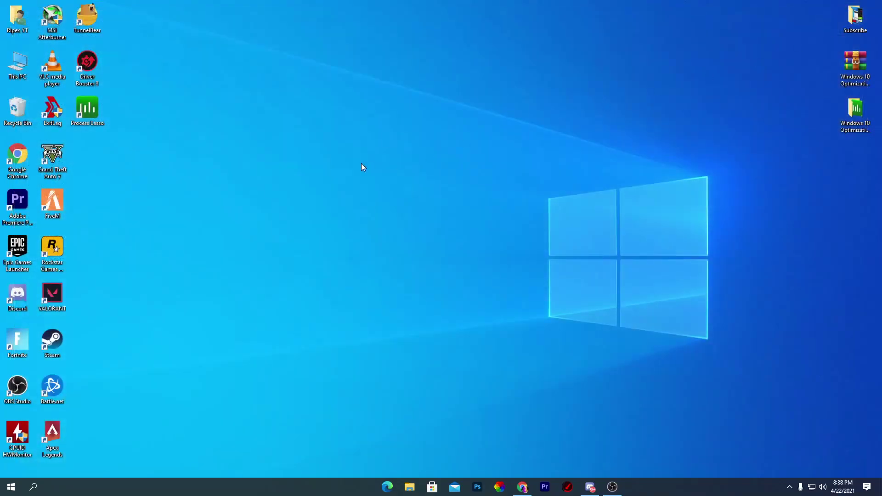